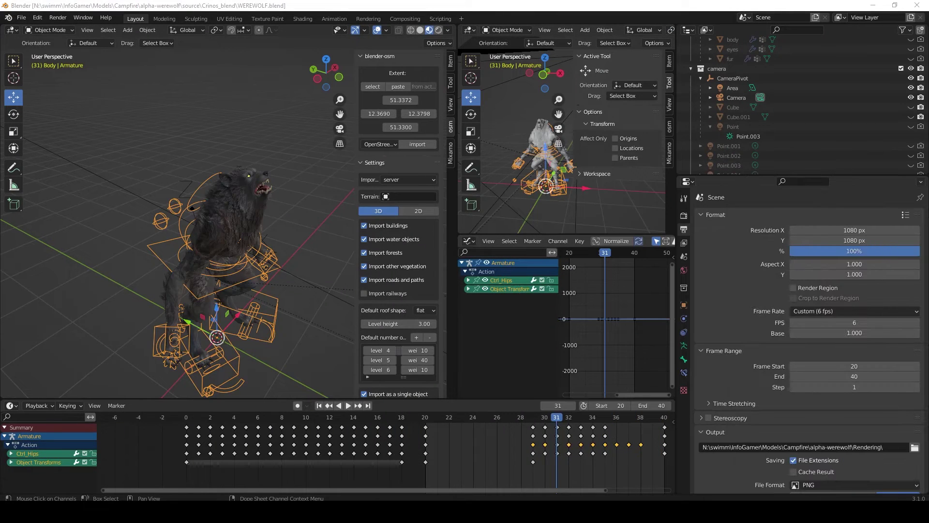
Step: Orbit around the werewolf rig and show the Mixamo control rig tools in the sidebar
mouse_move(210, 219)
middle_mouse_down()
mouse_move(243, 241)
mouse_move(254, 216)
mouse_move(226, 202)
mouse_move(210, 219)
mouse_move(185, 198)
mouse_move(159, 195)
mouse_move(140, 205)
mouse_move(160, 238)
mouse_move(196, 231)
middle_mouse_up()
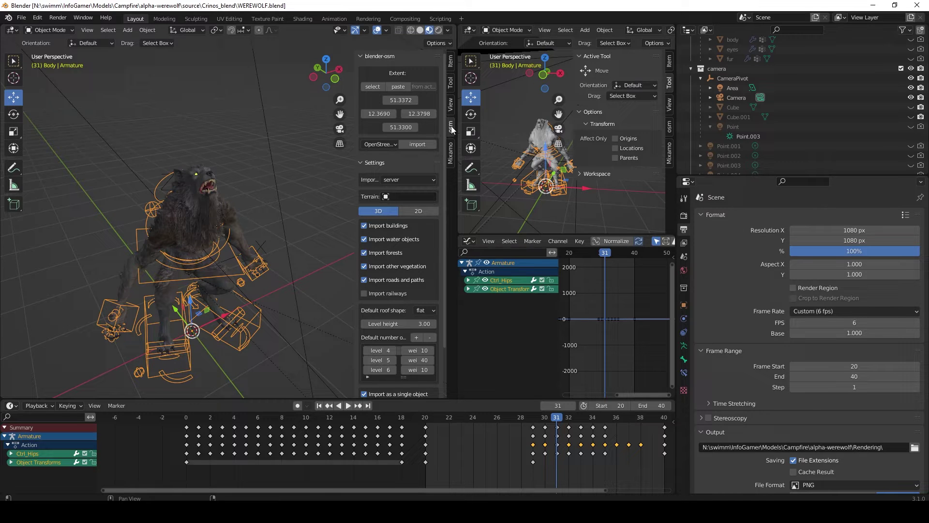
left_click(451, 154)
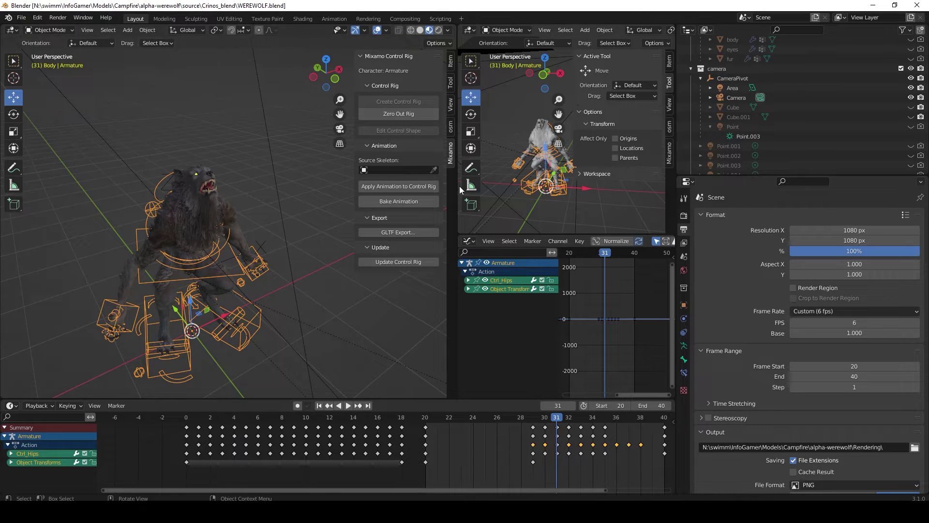
middle_click_drag(223, 273, 237, 260)
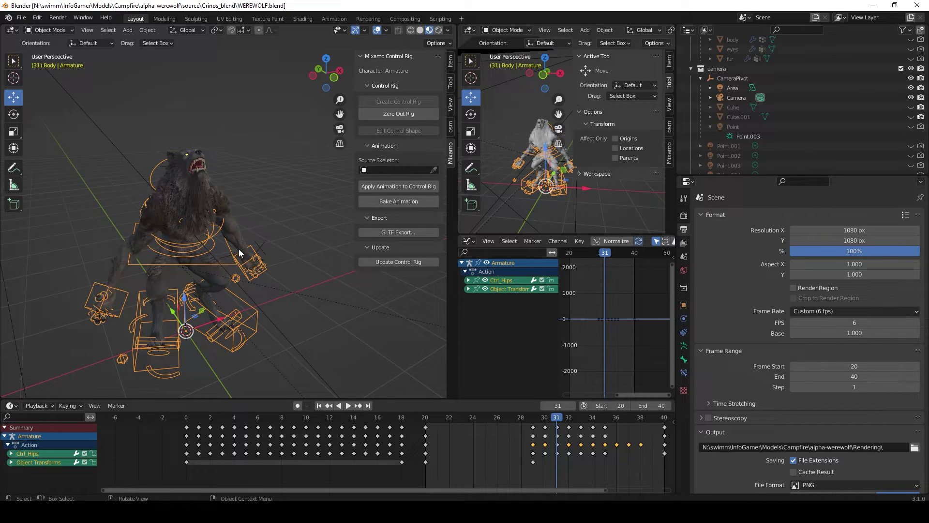
left_click(405, 19)
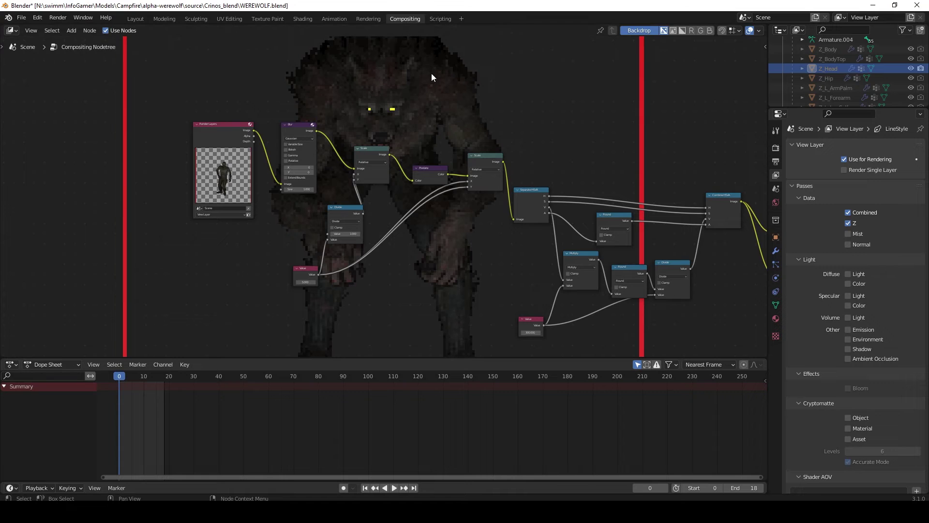
scroll(525, 165, "up", 3)
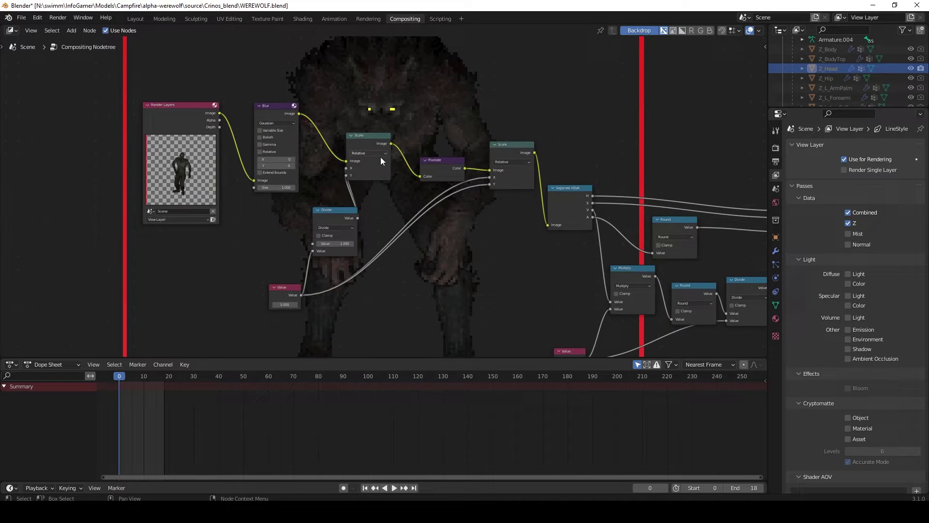
middle_click_drag(381, 157, 333, 118)
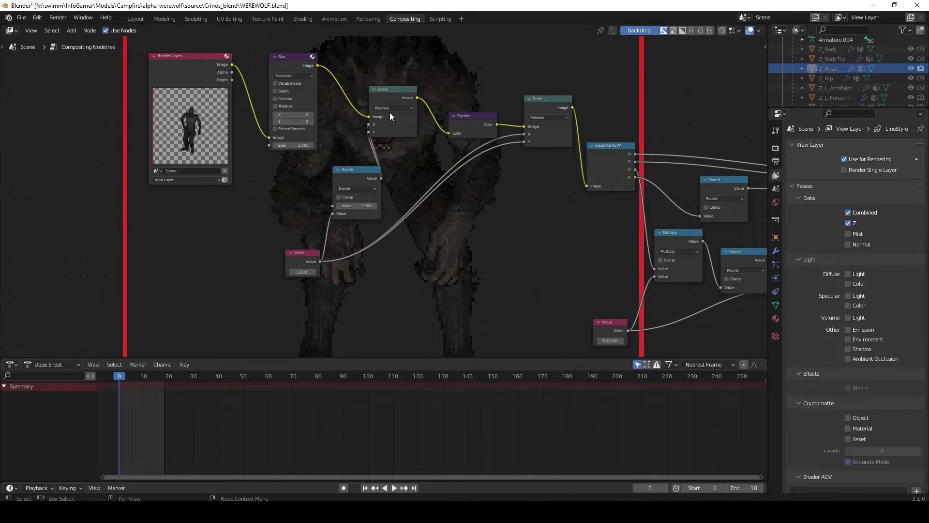
scroll(390, 113, "up", 2)
middle_click_drag(422, 105, 348, 121)
middle_click_drag(498, 161, 392, 122)
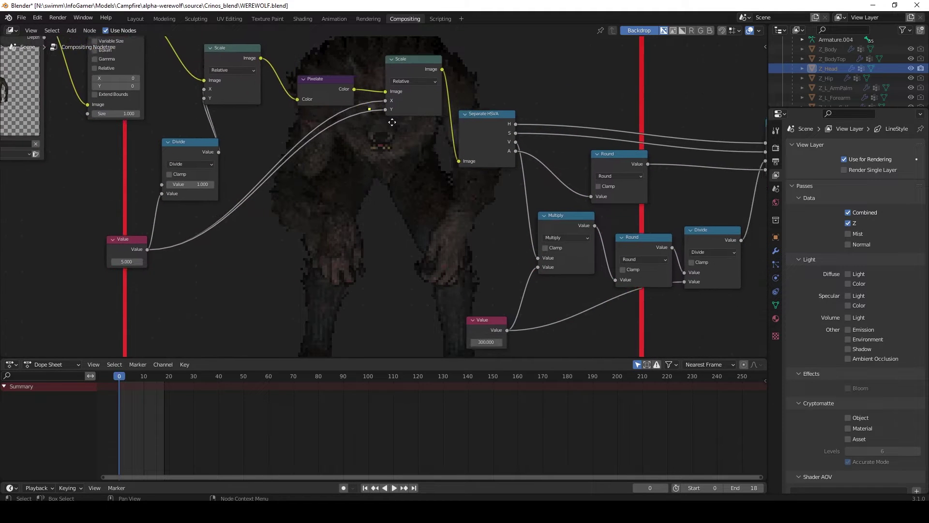
middle_click_drag(466, 132, 394, 124)
middle_click_drag(498, 145, 426, 125)
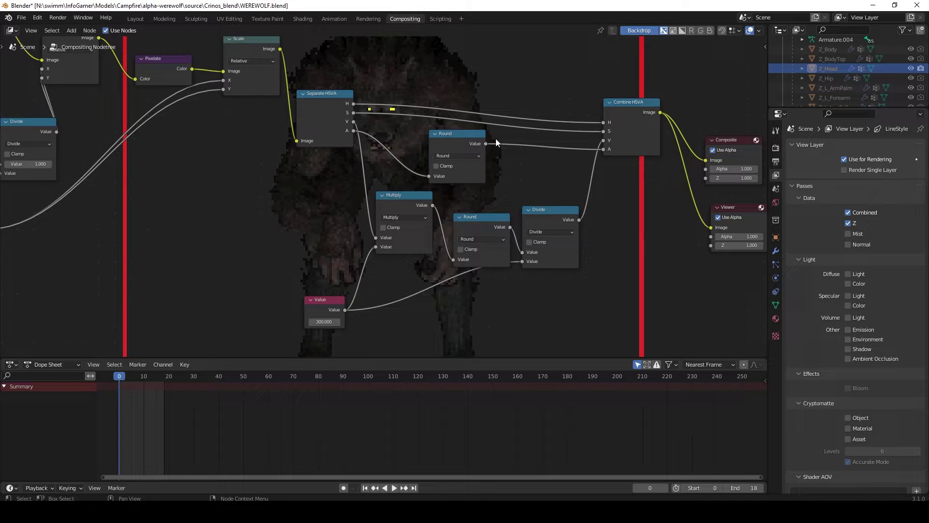
middle_click_drag(496, 142, 436, 146)
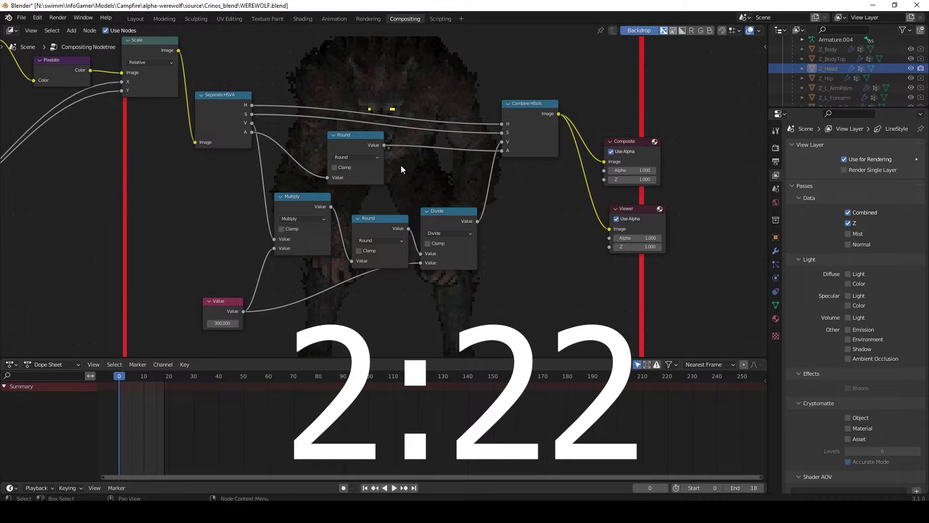
middle_click_drag(538, 169, 503, 154)
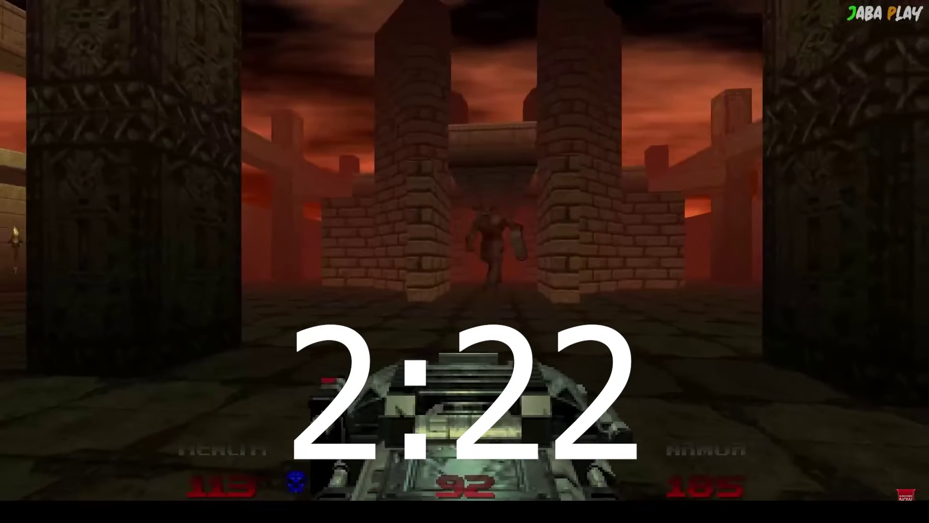
Step: Fire the BFG, then switch to the plasma rifle and keep firing at the demon
key("ctrl")
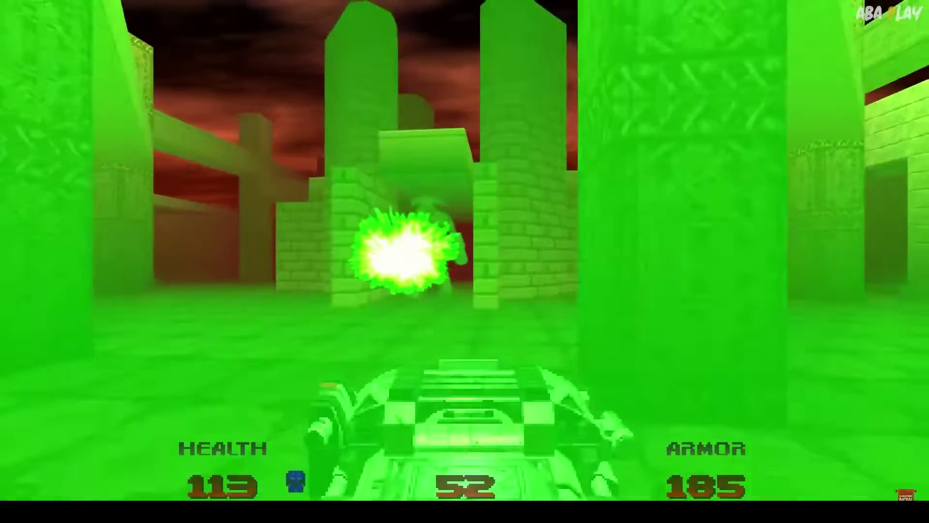
key("6")
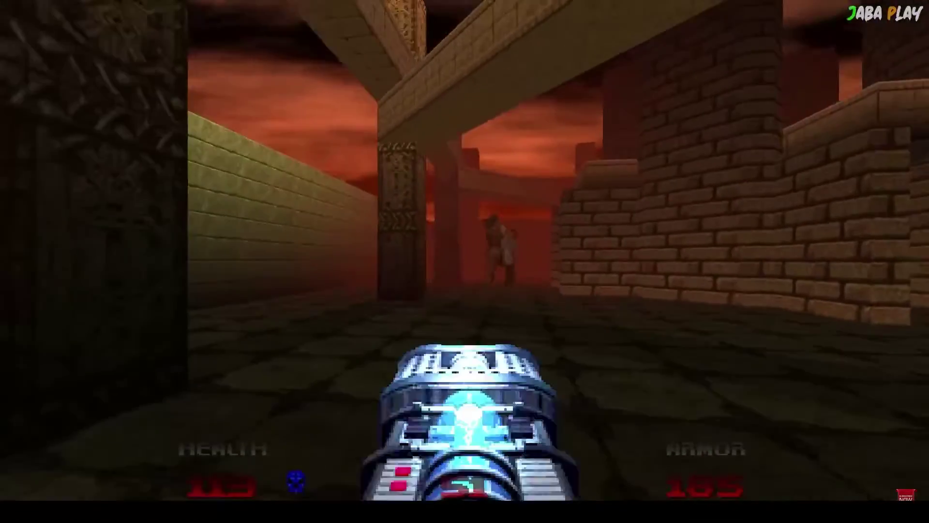
key("ctrl")
key("ctrl")
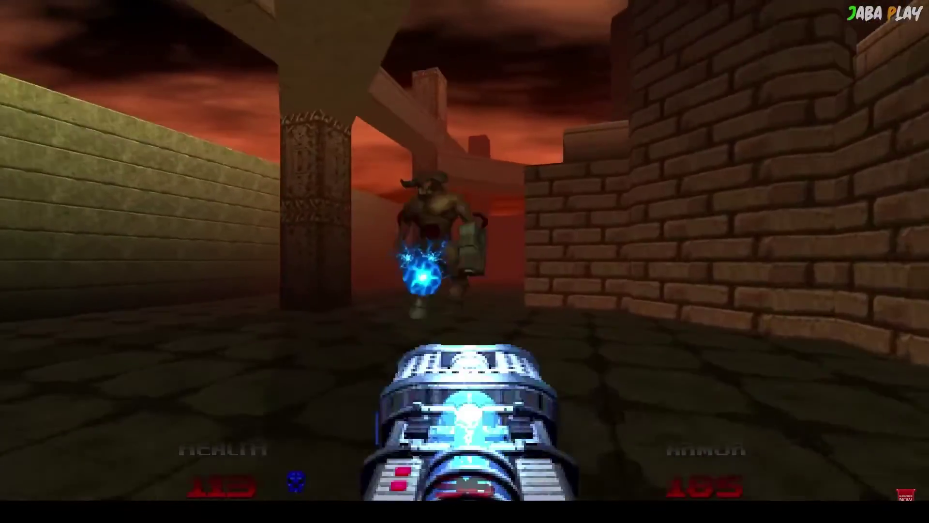
key("ctrl")
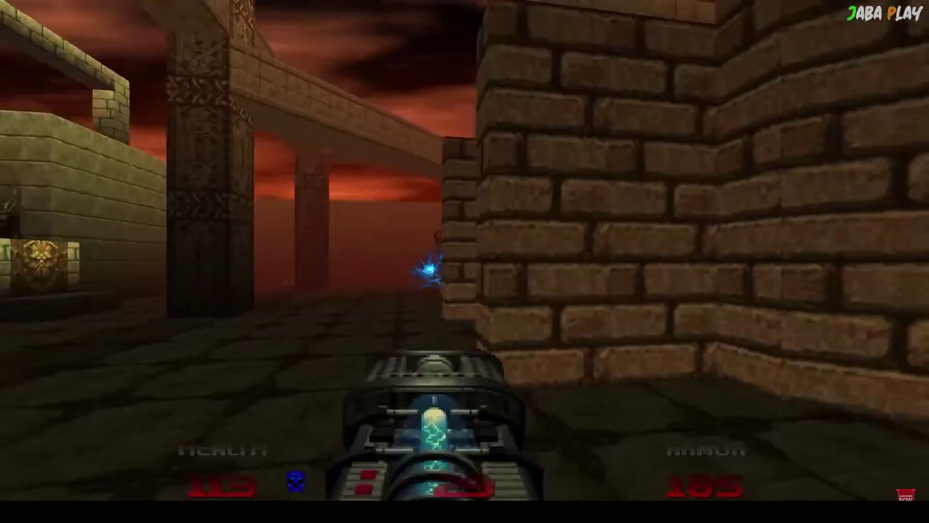
key("ctrl")
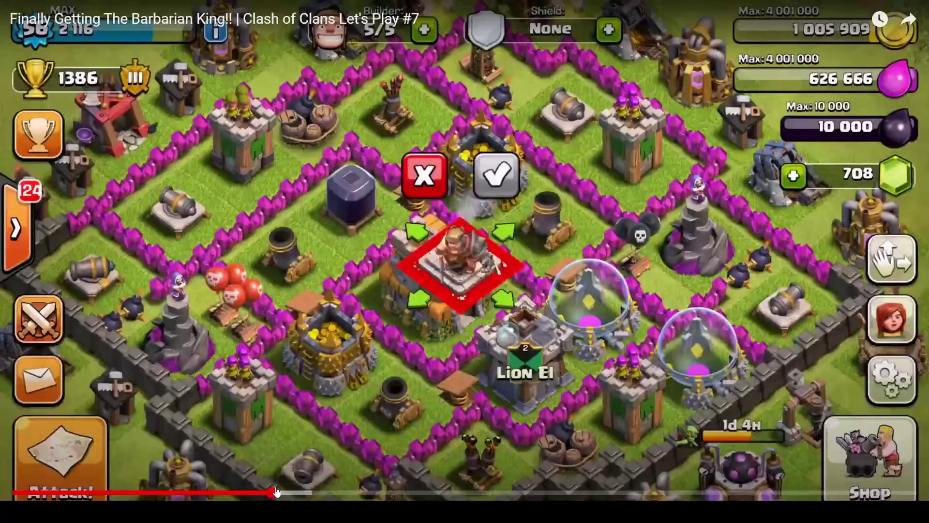
Step: Scrub the video back and start the Barbarian King's upgrade to level 2
mouse_move(276, 492)
left_mouse_down()
mouse_move(249, 492)
mouse_move(262, 491)
left_mouse_up()
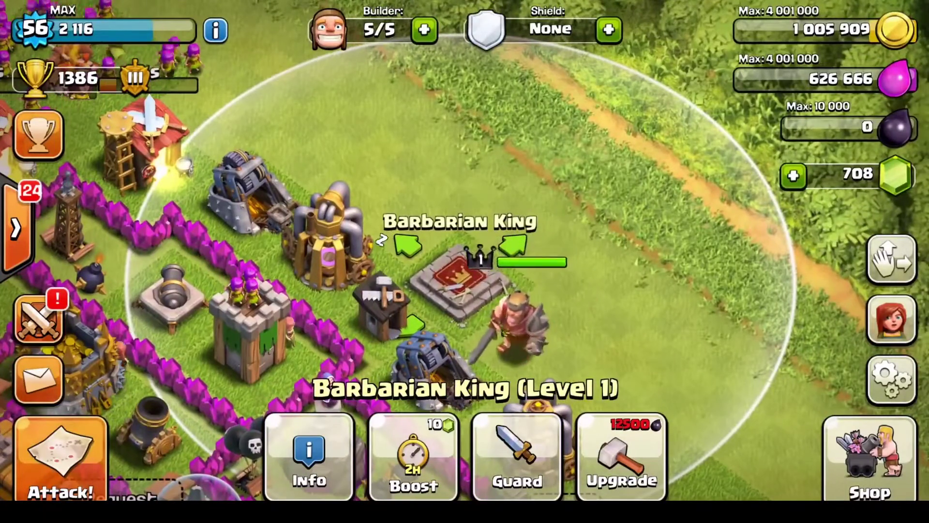
left_click(621, 455)
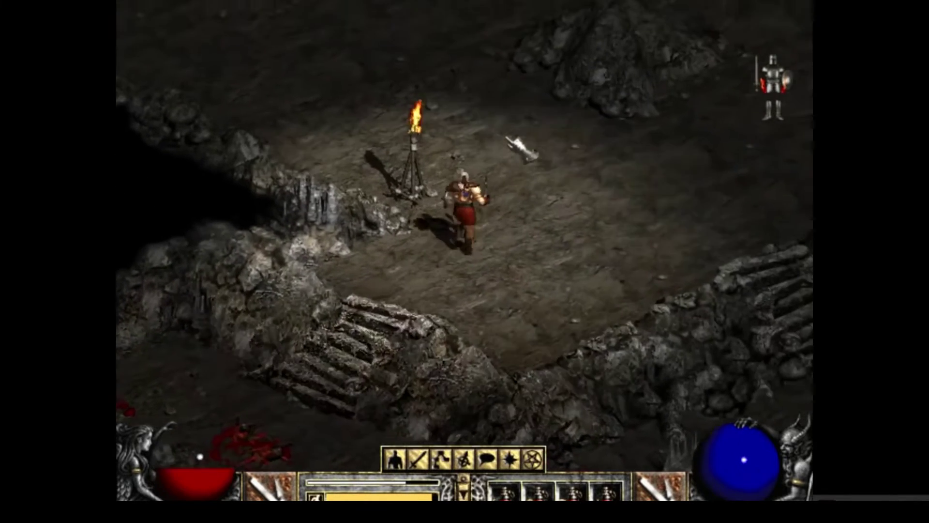
Step: Walk the barbarian up the stone stairs into the Den of Evil
key("Tab")
key("Tab")
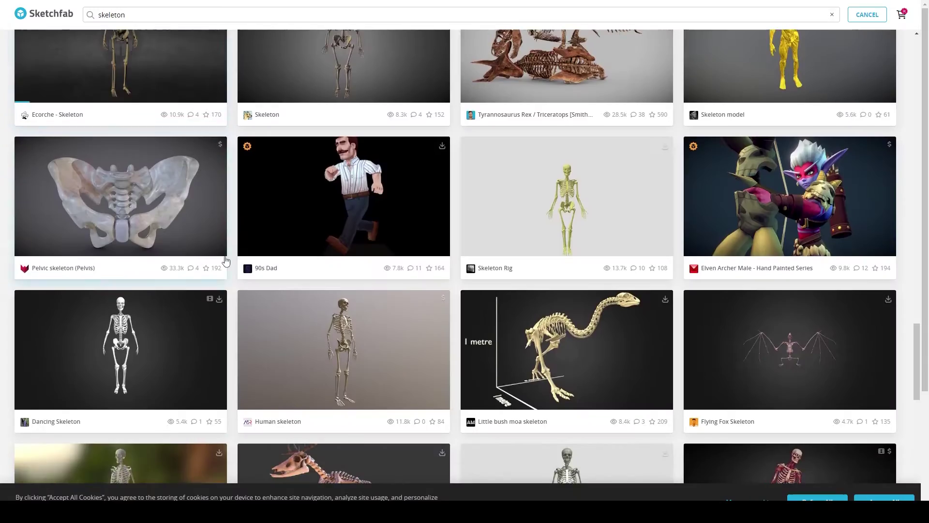
scroll(225, 259, "down", 6)
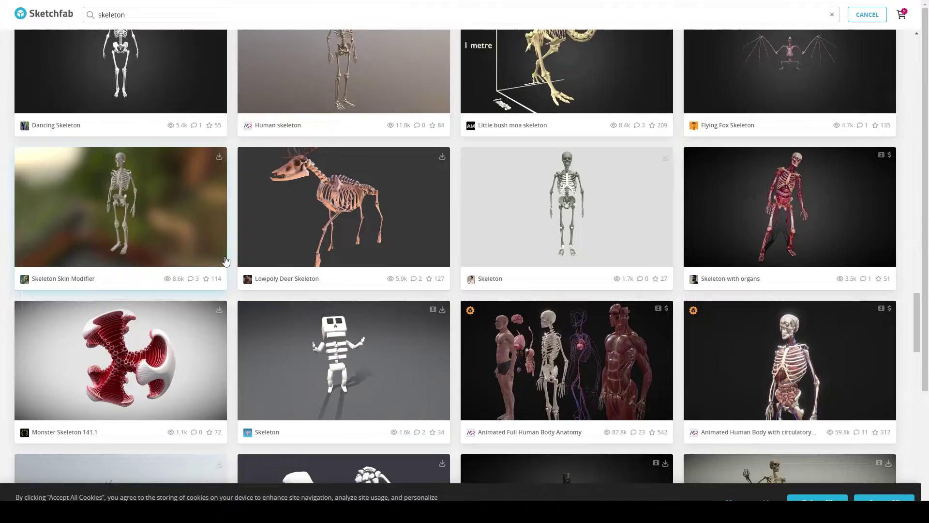
Step: Browse through the skeleton model search results
scroll(225, 261, "down", 5)
scroll(225, 260, "down", 6)
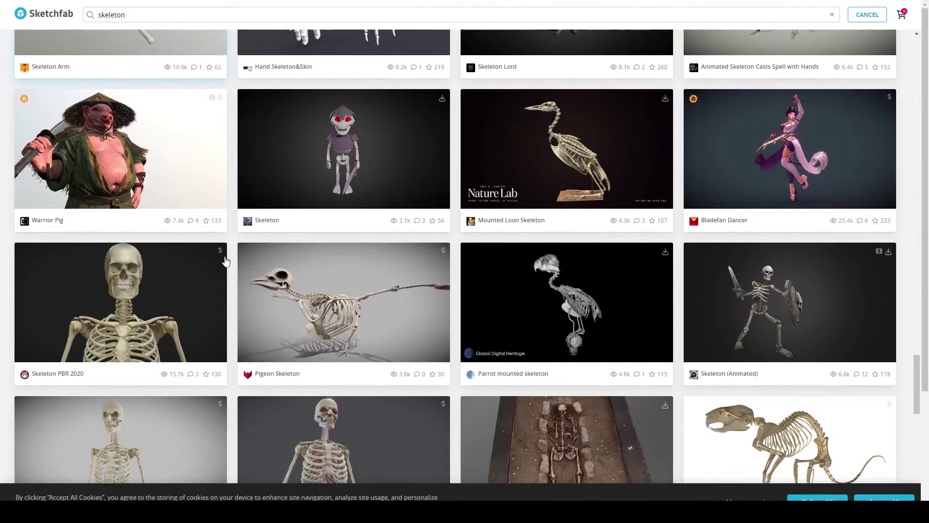
scroll(225, 260, "up", 2)
scroll(226, 261, "down", 15)
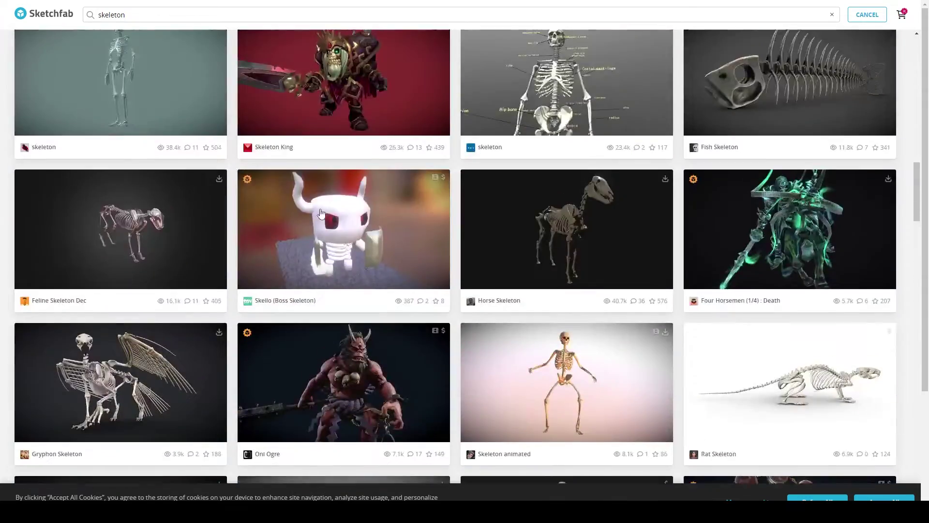
scroll(321, 213, "up", 20)
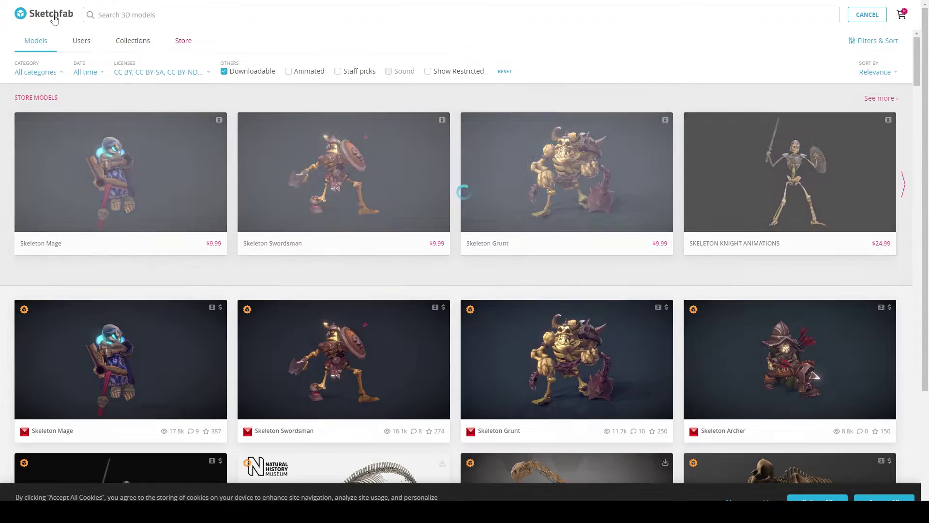
Step: Search Sketchfab for 'zombie' models and scroll the results
type("zombie")
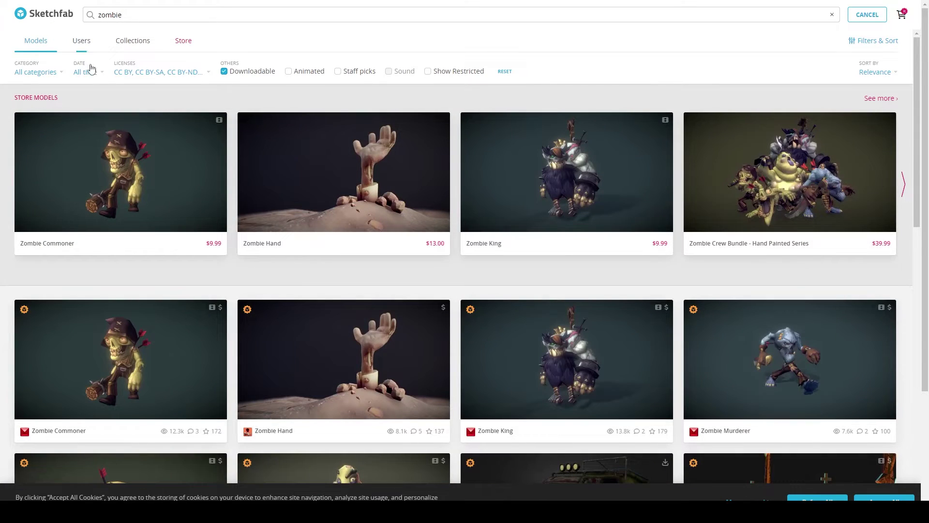
key("Return")
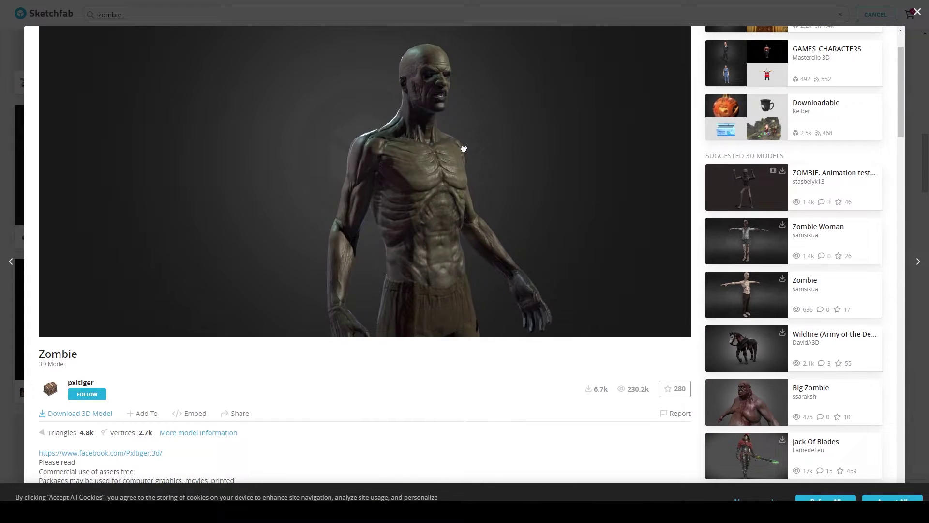
scroll(356, 200, "down", 3)
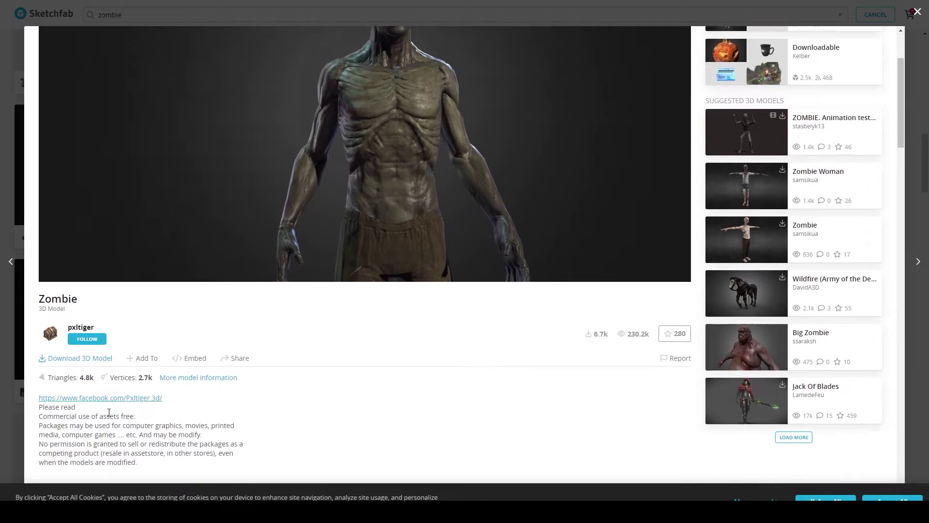
Step: Download the Zombie model as zombie.zip into the Campfire folder, replacing the existing copy
left_click(79, 272)
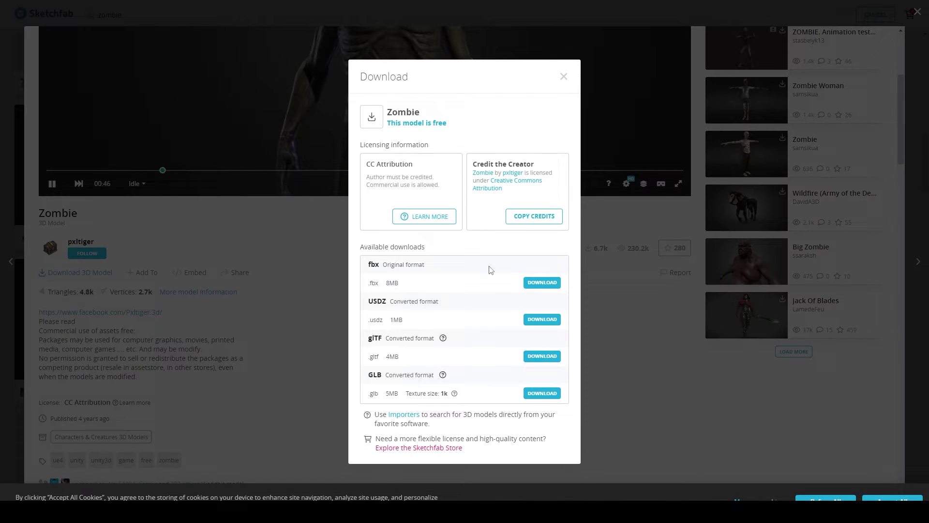
left_click(531, 284)
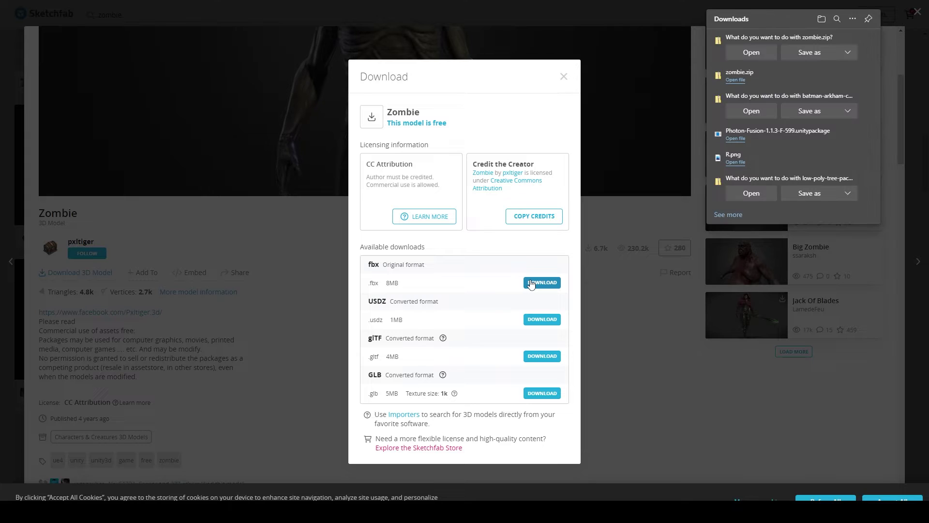
left_click(797, 50)
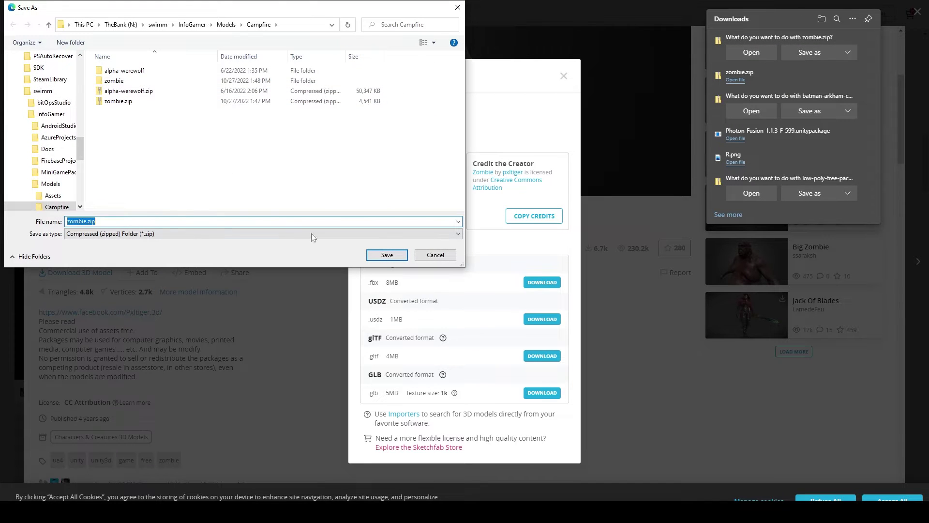
left_click(379, 257)
left_click(480, 261)
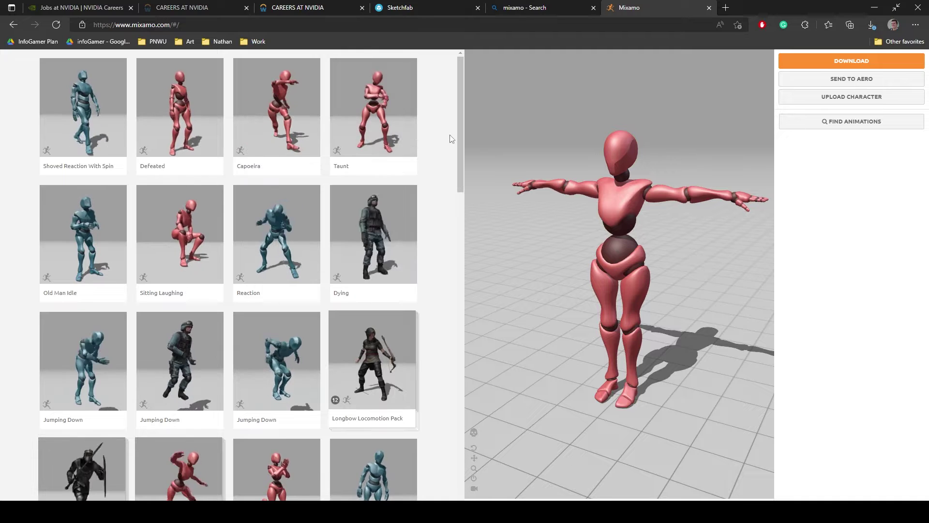
Step: Upload the zombie character to Mixamo and confirm its auto-rig
left_click(813, 101)
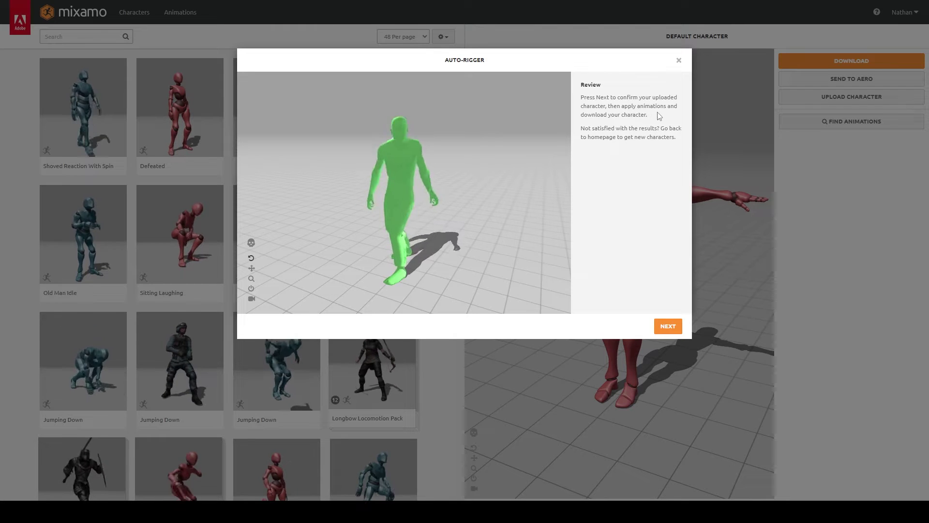
left_click(667, 327)
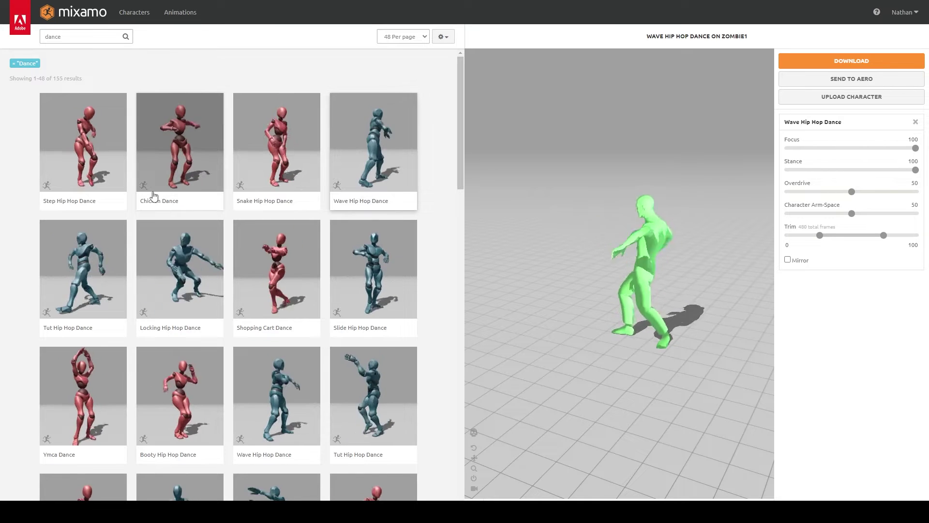
Step: Search 'robot' and preview Hip Hop Dancing on the zombie
mouse_move(153, 195)
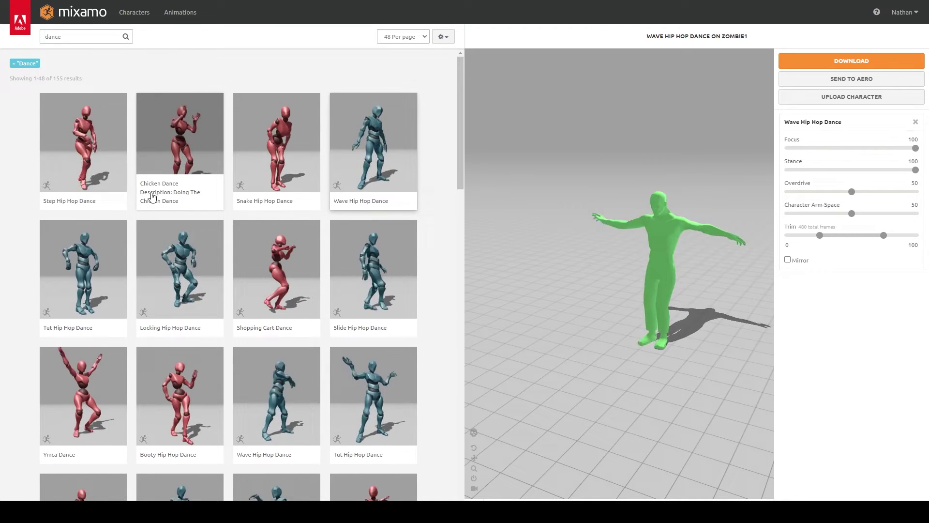
left_click(65, 37)
key("ctrl+a")
type("rob")
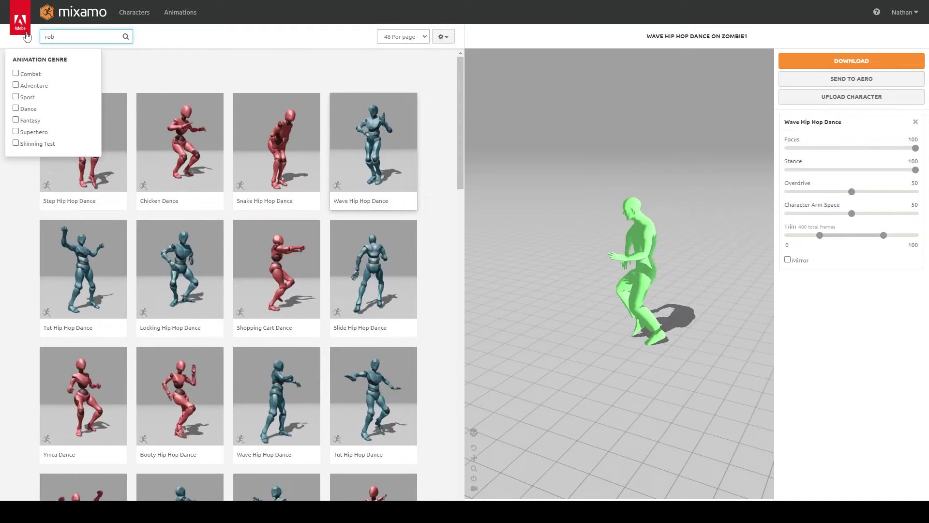
type("ot")
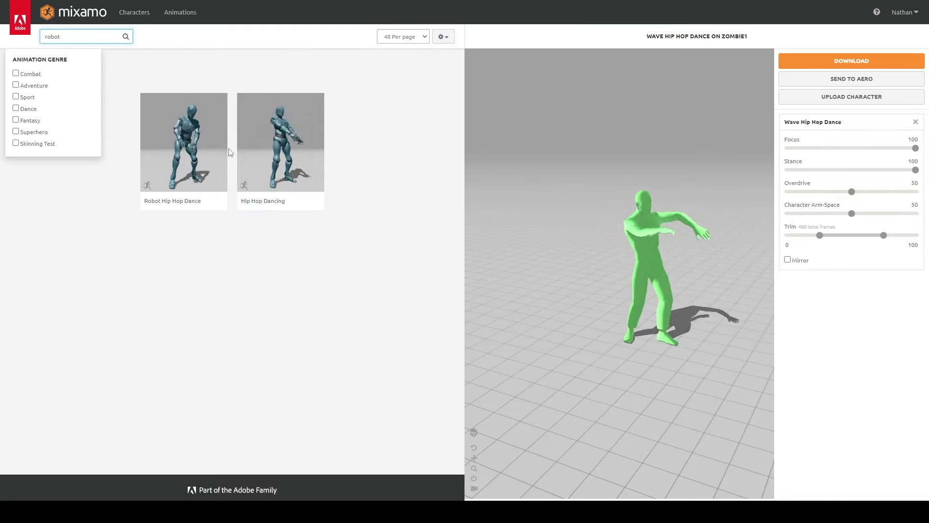
left_click(271, 151)
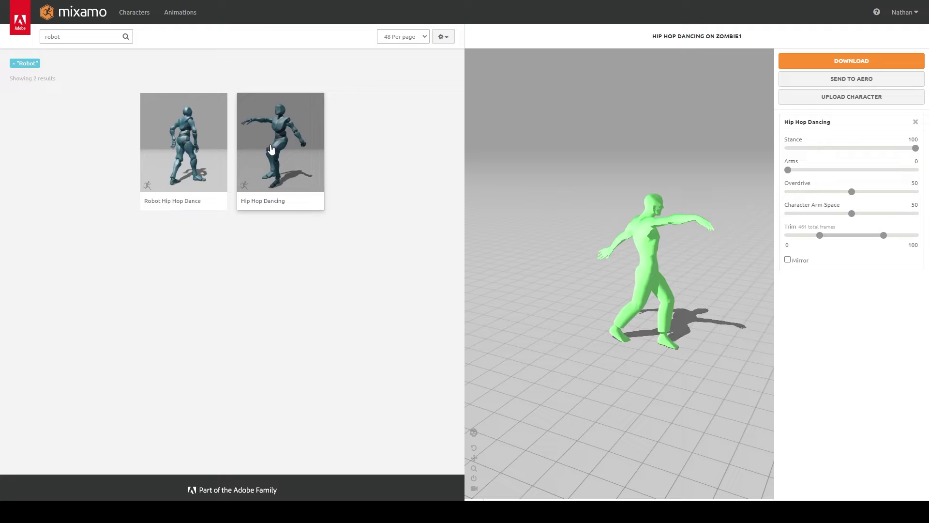
Step: Search 'twerk' and apply Dancing Twerk to the zombie
left_click(79, 36)
key("ctrl+a")
type("t")
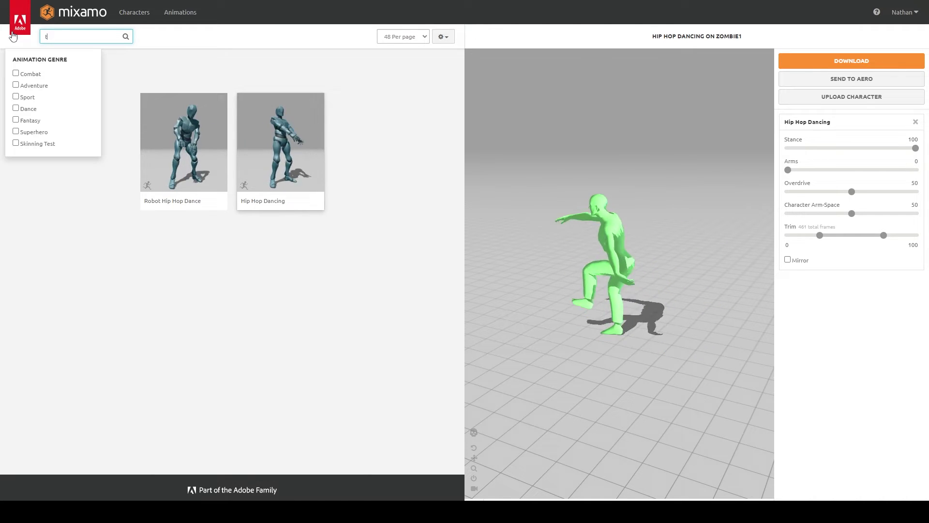
type("werk")
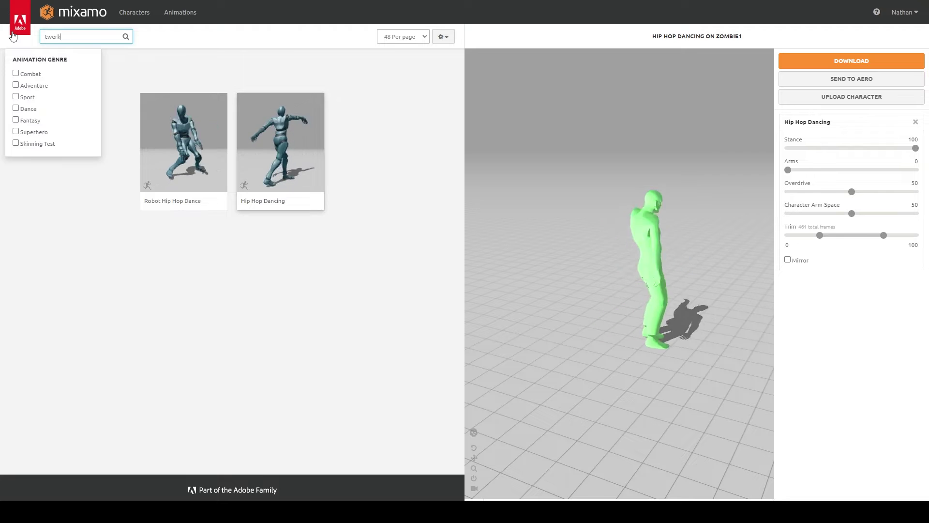
key("Return")
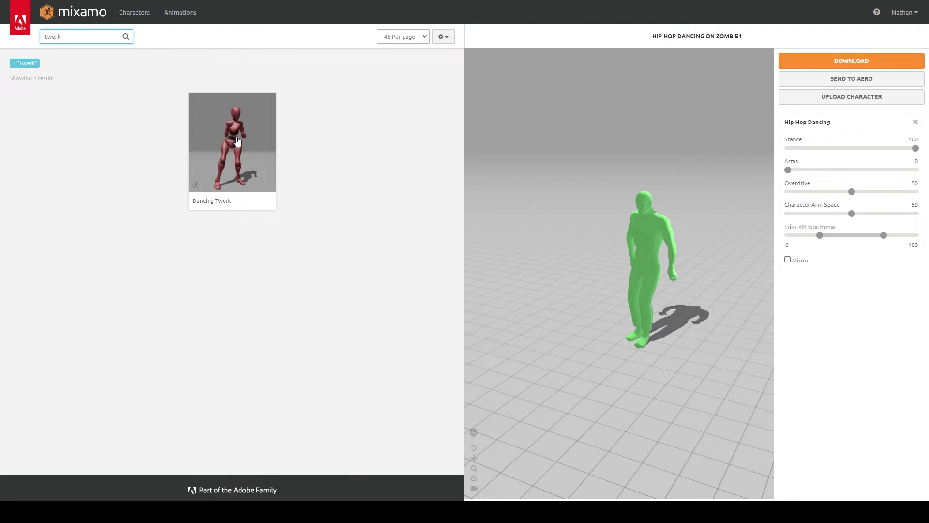
left_click(237, 142)
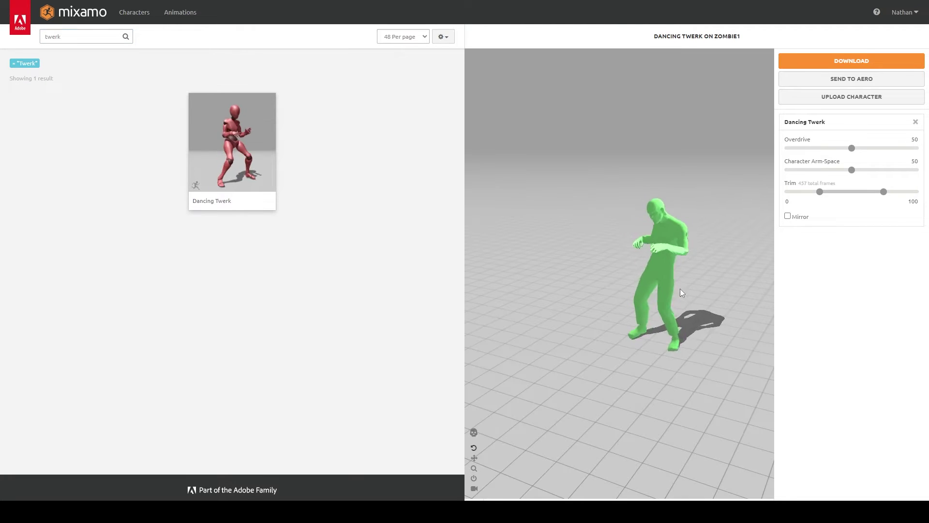
Step: Search for 'injured' animations and scroll the results
double_click(53, 36)
type("injured")
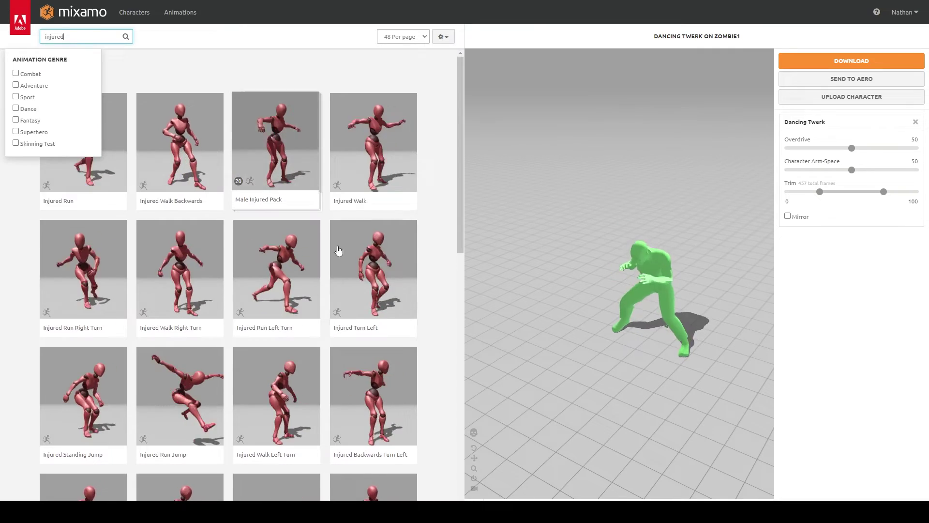
scroll(339, 250, "down", 9)
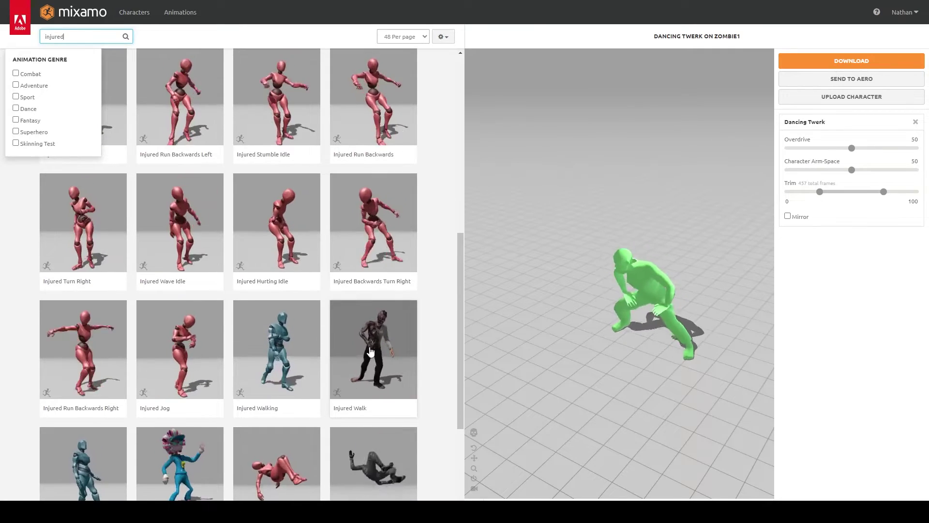
Step: Apply Injured Walk to the zombie with In Place enabled
left_click(371, 351)
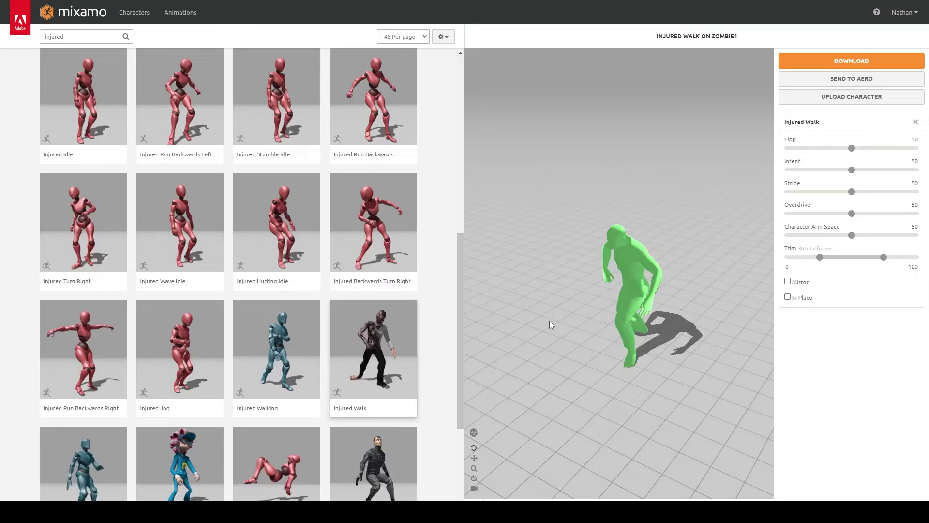
left_click_drag(550, 320, 648, 290)
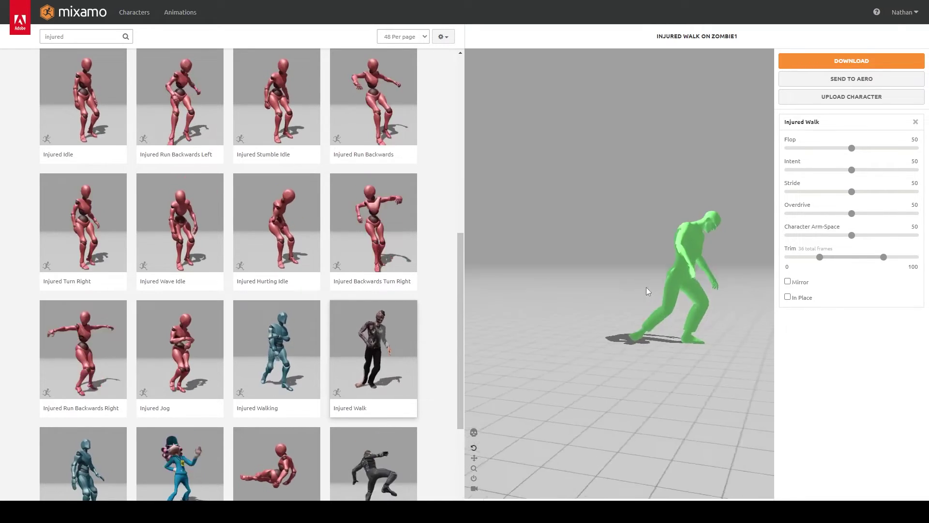
left_click(787, 297)
Step: Set the download format to Collada (.dae)
left_click(852, 60)
left_click(409, 102)
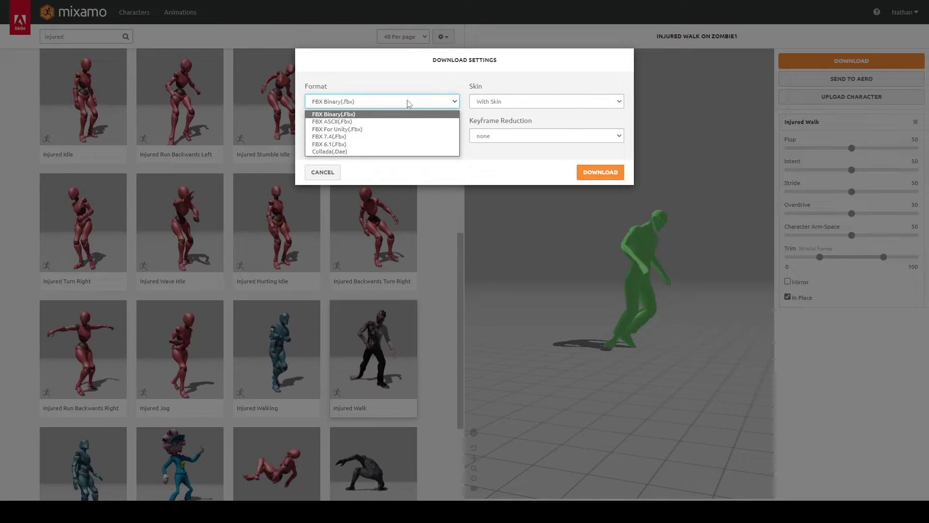
left_click(372, 152)
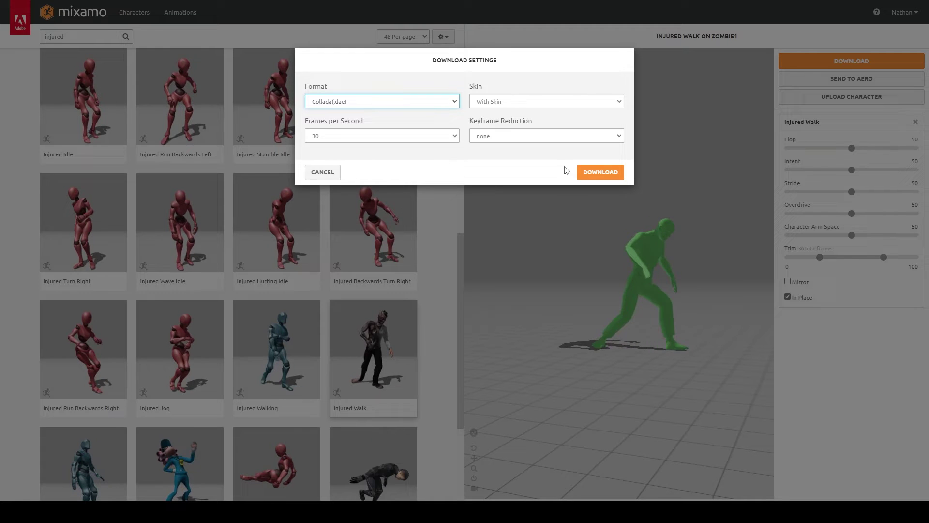
Step: Download the Injured Walk animation and begin a Collada import in Blender
left_click(601, 173)
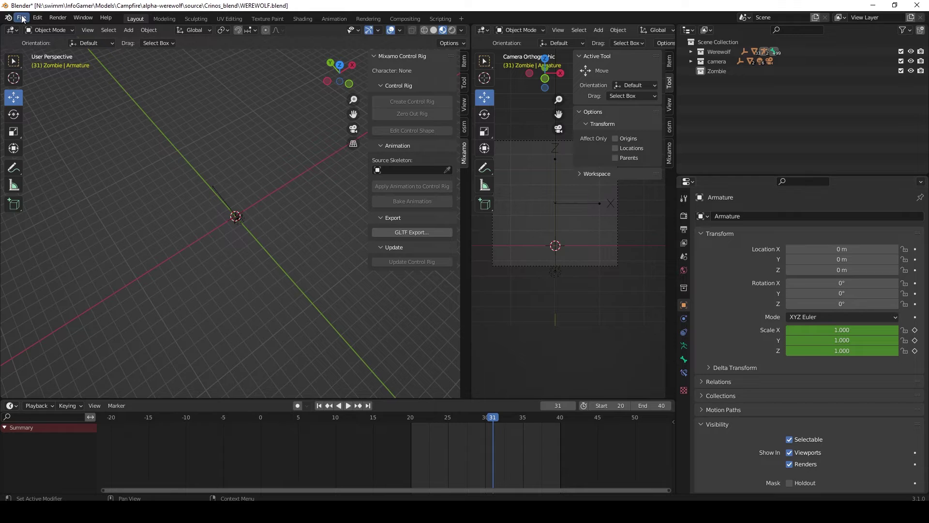
left_click(22, 17)
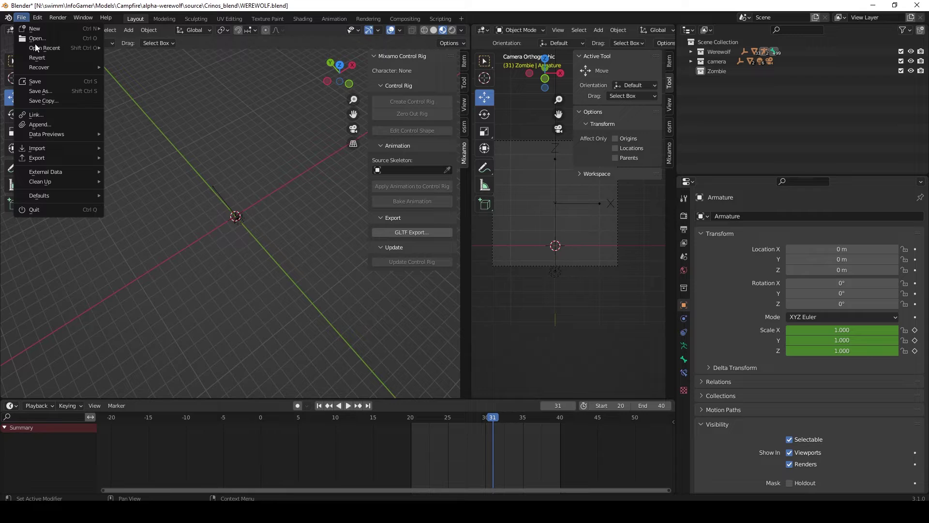
mouse_move(74, 148)
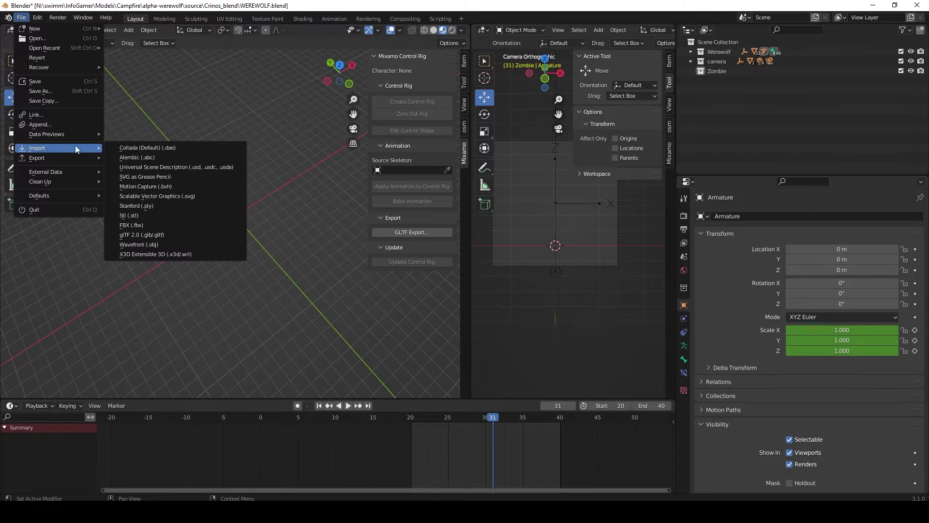
left_click(153, 147)
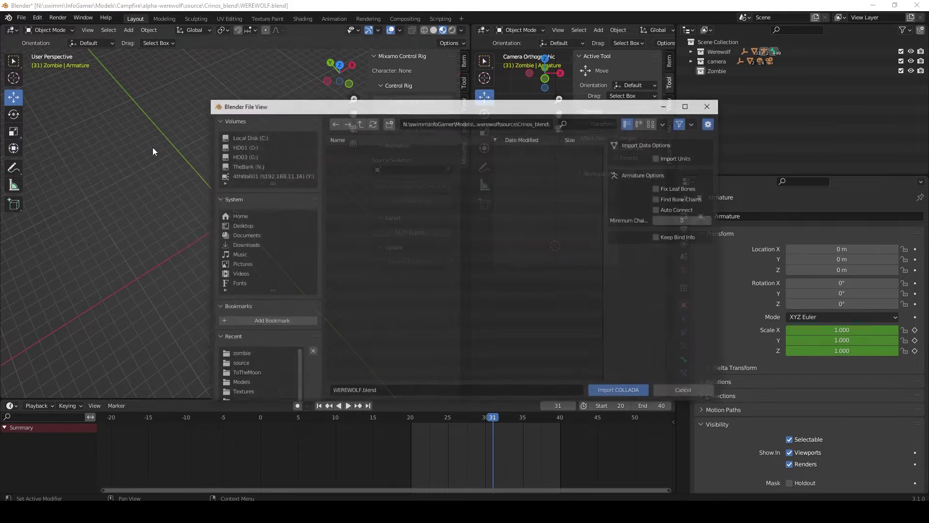
Step: Import Injured Walk.dae from the Campfire/zombie/Injured Walk folder
left_click(359, 123)
double_click(359, 124)
left_click(353, 160)
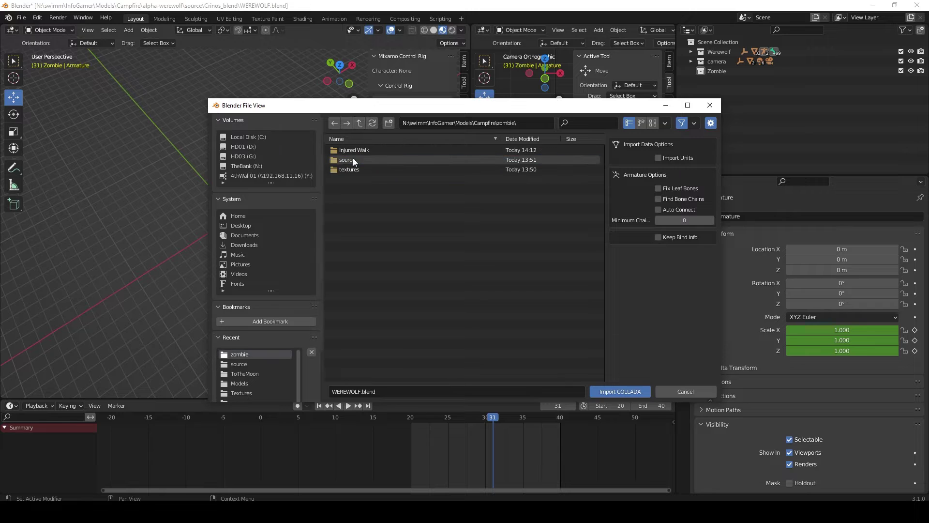
double_click(361, 149)
left_click(361, 150)
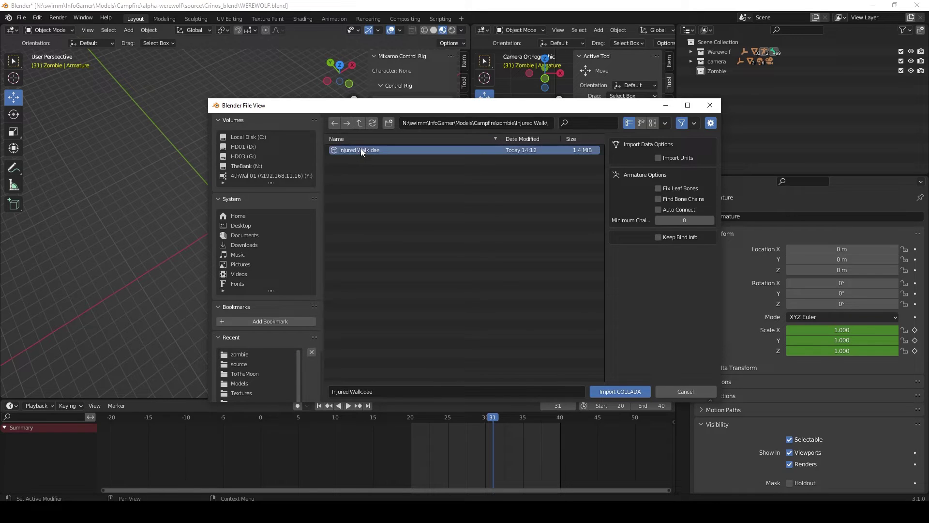
double_click(361, 149)
Step: Scale the zombie uniformly to 0.01 on X, Y and Z
double_click(858, 329)
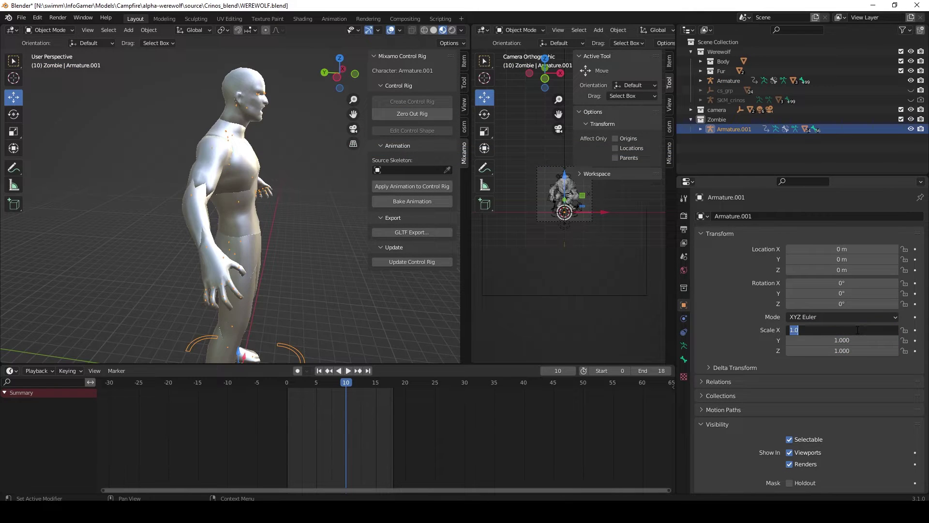
type("0.1")
key("Tab")
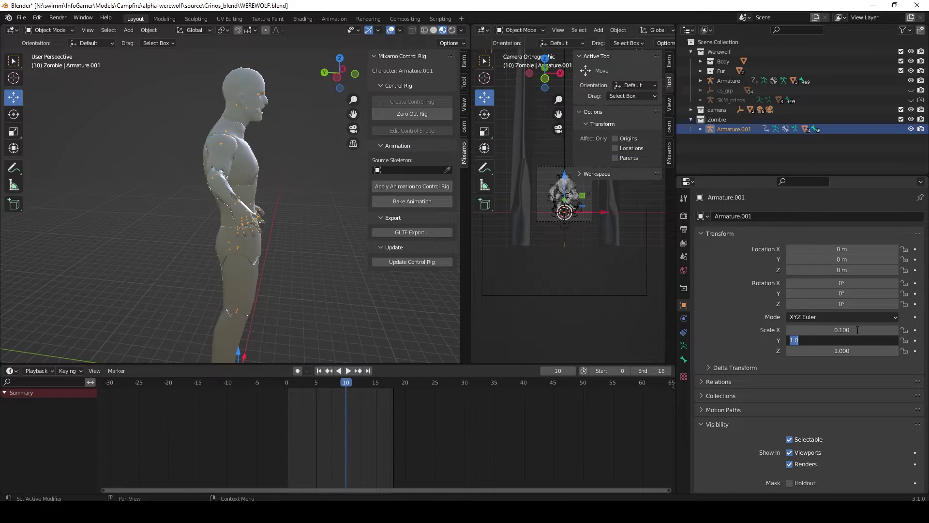
type("0.1")
key("Tab")
type("0.1")
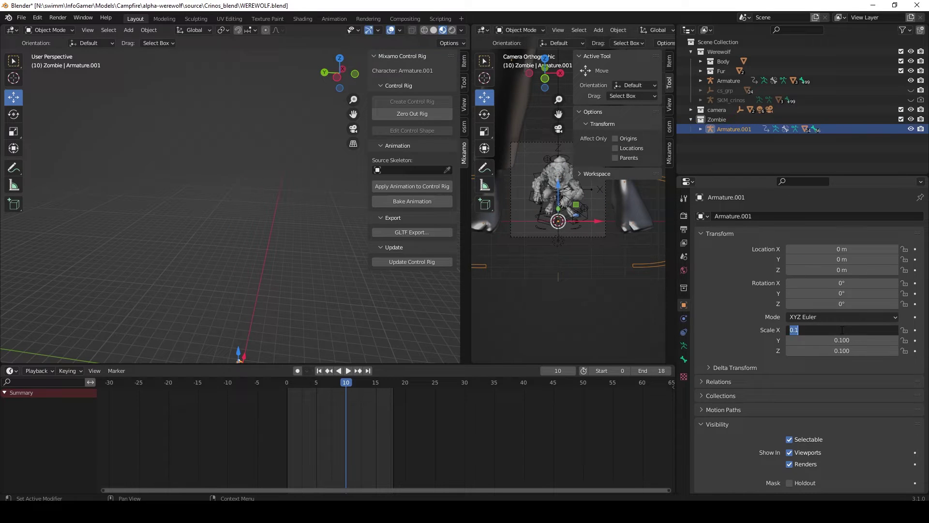
key("shift+Tab")
type(".01")
key("Tab")
type(".01")
key("Return")
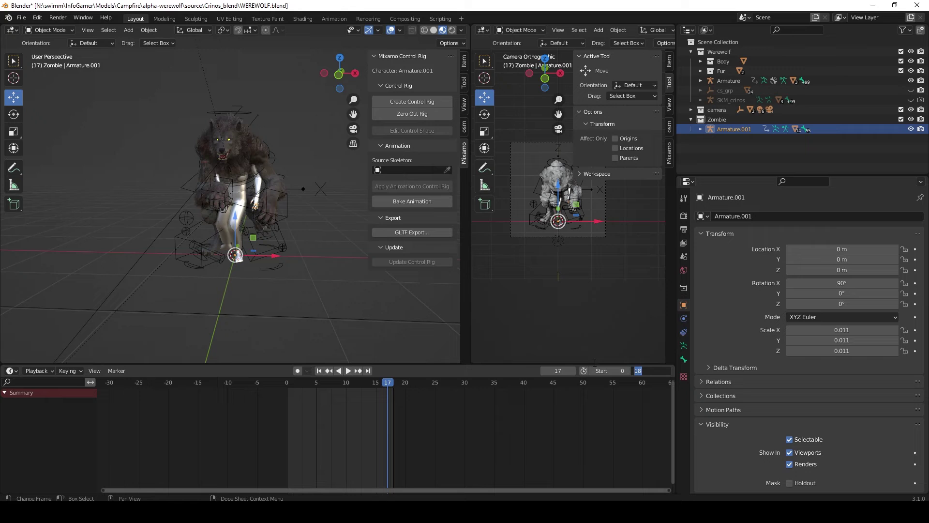
Step: End the animation at frame 18, hide the werewolf's armature, fur and body, and select the zombie body
key("Return")
left_click_drag(911, 80, 907, 67)
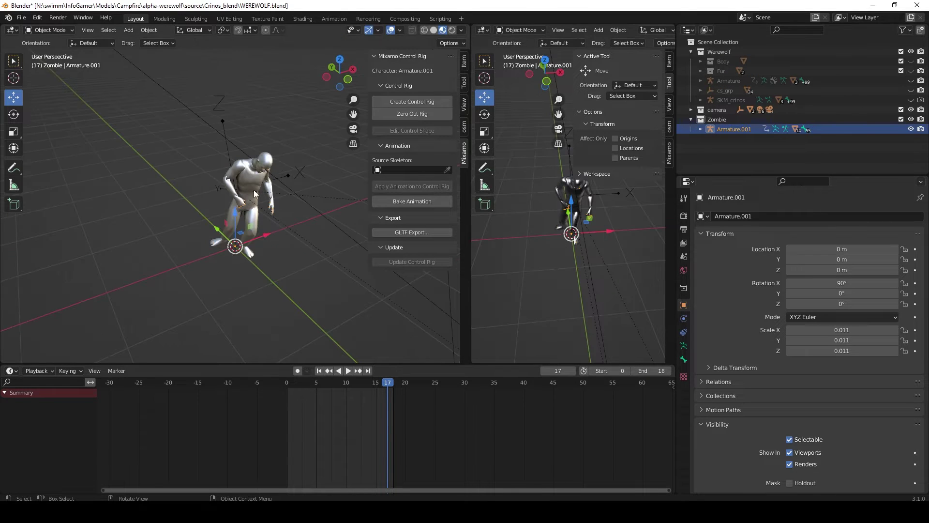
left_click(254, 192)
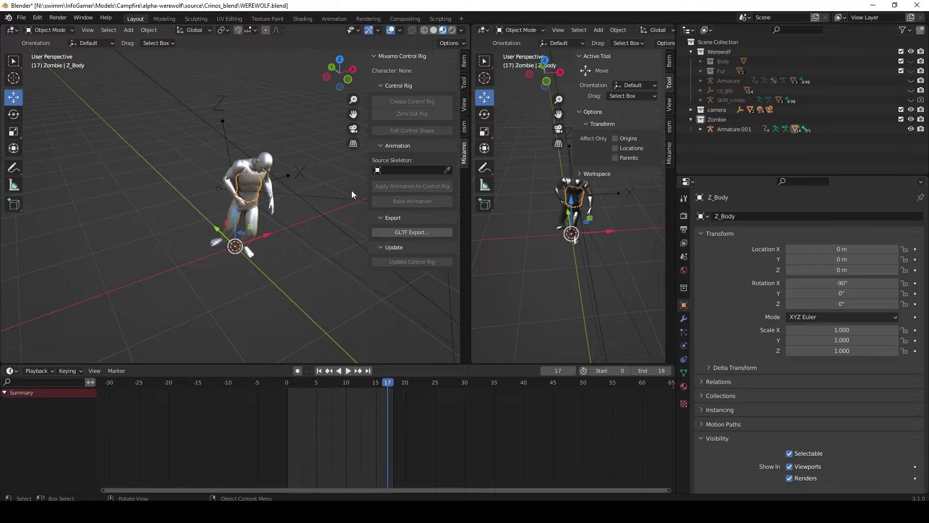
Step: Set the body material's Base Color to an Image Texture loaded from Zombie.png
left_click(683, 386)
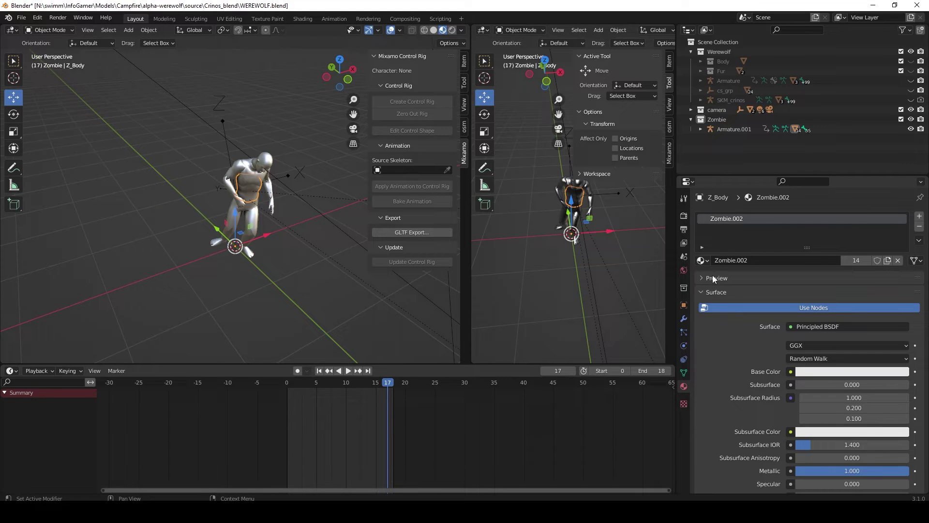
scroll(846, 370, "down", 2)
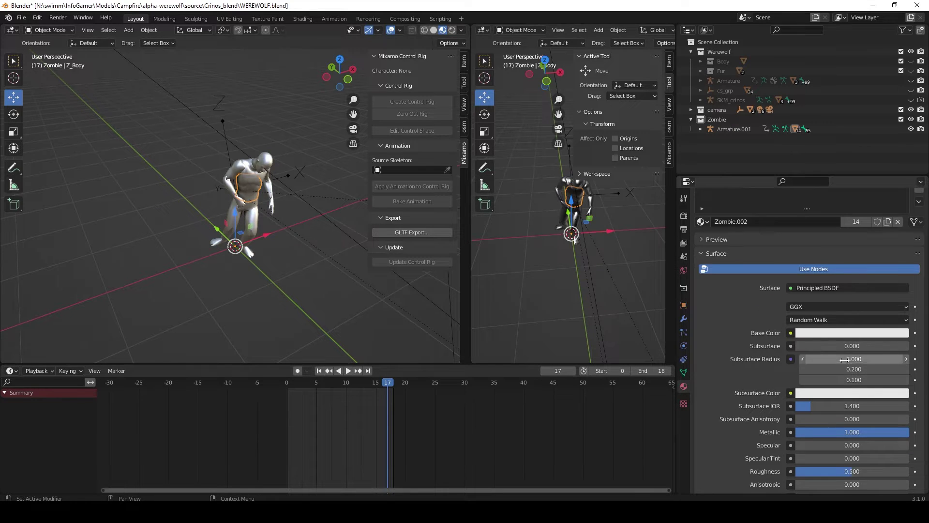
left_click(791, 333)
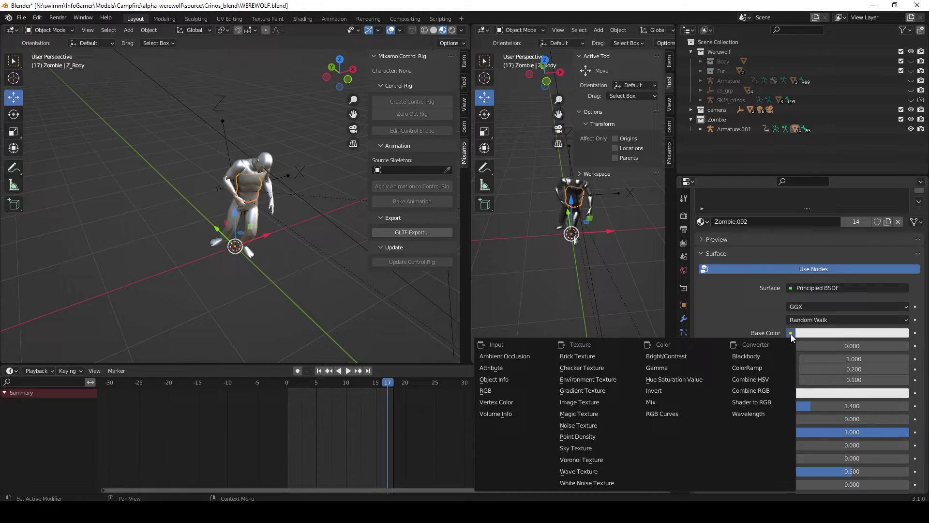
left_click(585, 403)
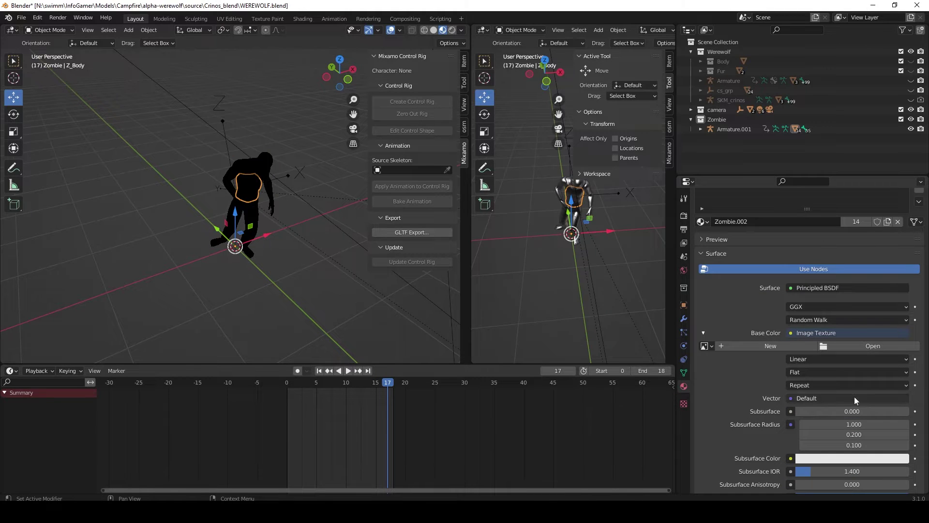
left_click(830, 346)
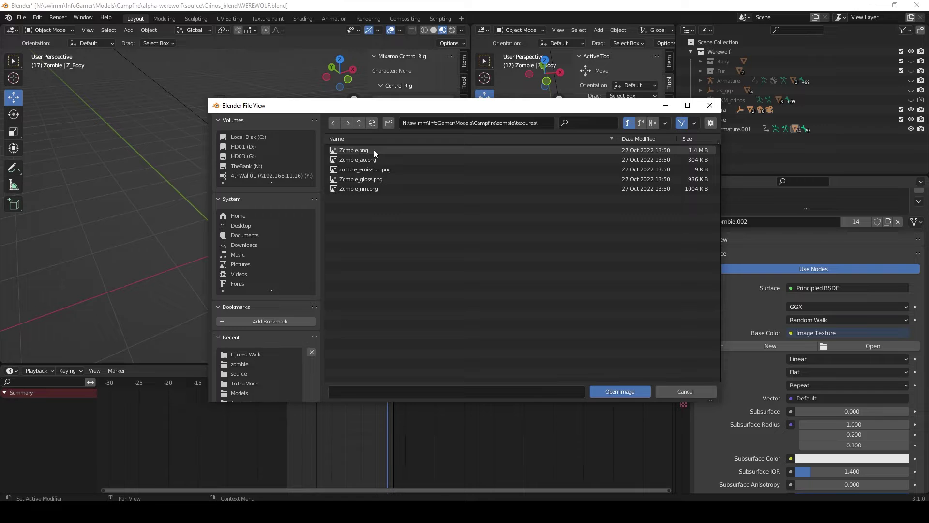
double_click(373, 150)
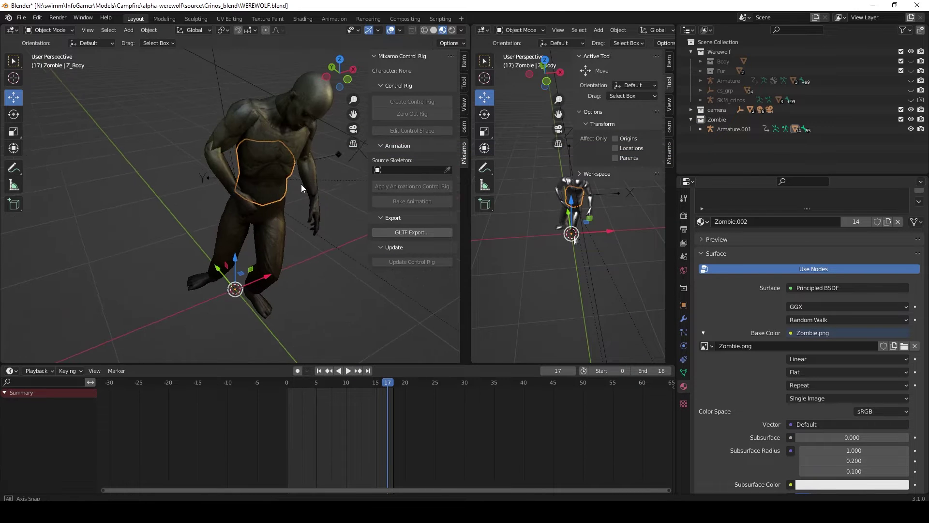
Step: Orbit and zoom around the textured zombie to inspect its chest and head
mouse_move(301, 183)
middle_mouse_down()
mouse_move(277, 134)
mouse_move(283, 178)
middle_mouse_up()
scroll(284, 178, "up", 3)
middle_click_drag(323, 155, 269, 193)
scroll(284, 190, "up", 4)
scroll(771, 421, "down", 4)
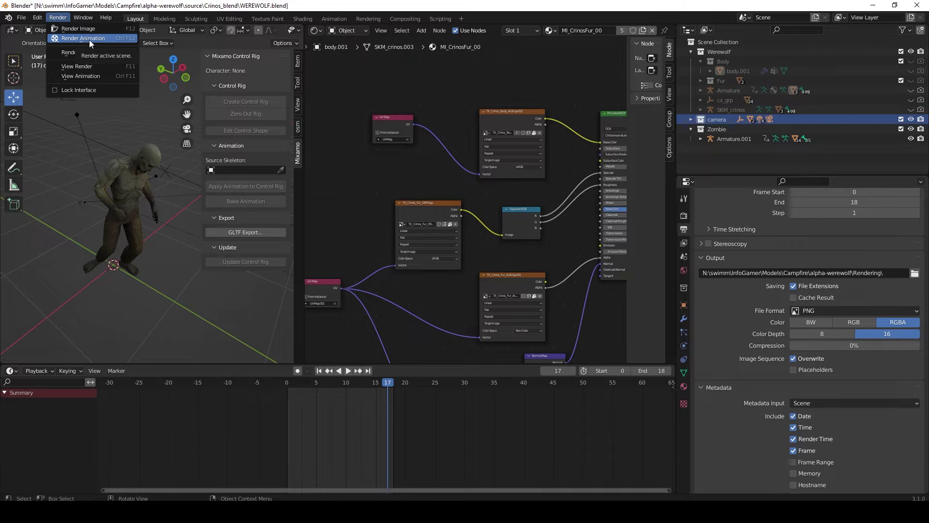
Step: Render a still of the current frame and zoom out on the pixelated result
left_click(89, 40)
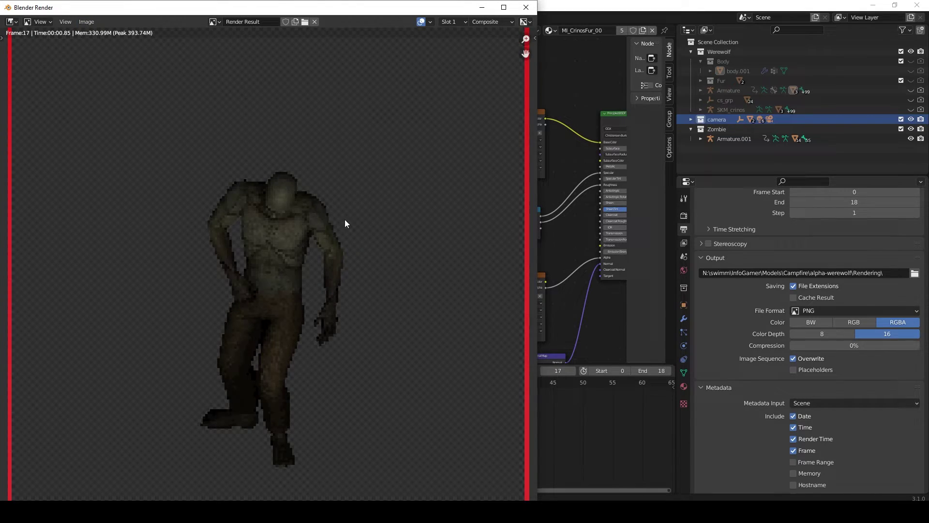
scroll(350, 225, "down", 1)
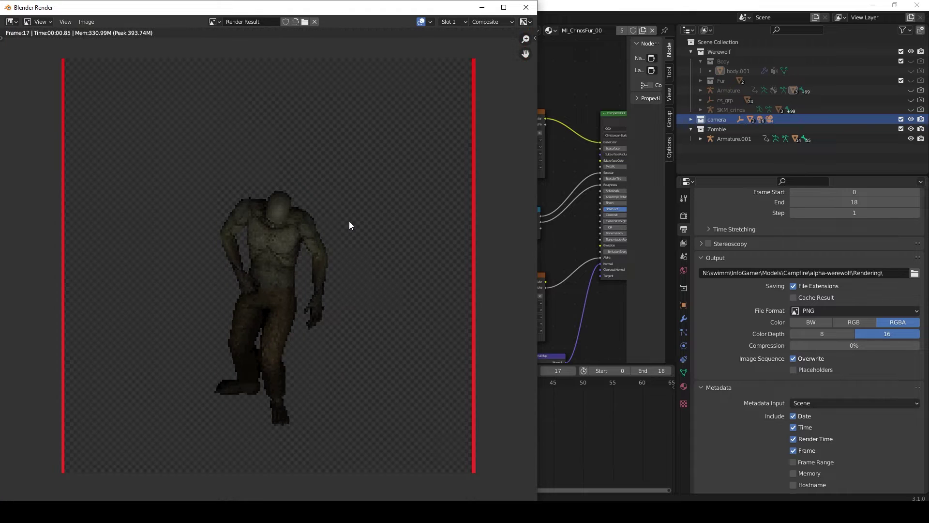
Step: Close the render result and frame the node tree in the Compositing workspace
left_click(527, 7)
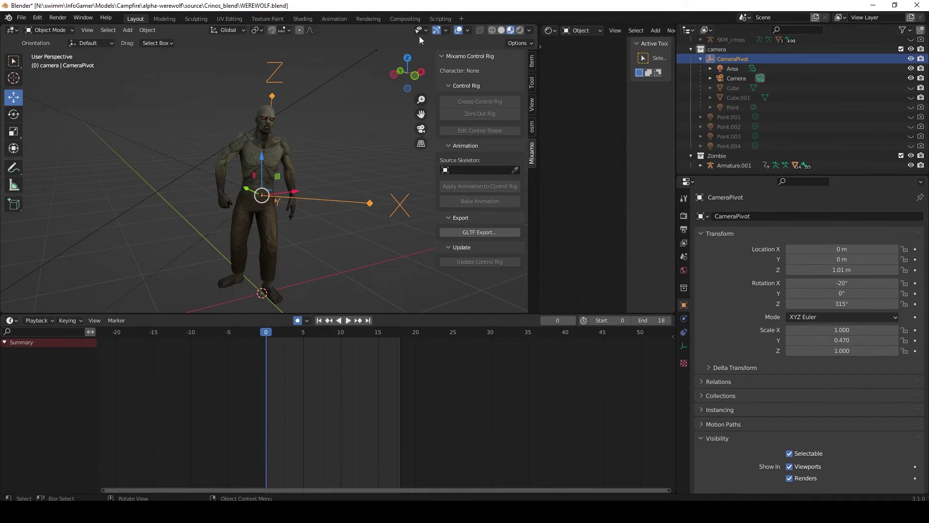
left_click(401, 19)
scroll(369, 179, "down", 6)
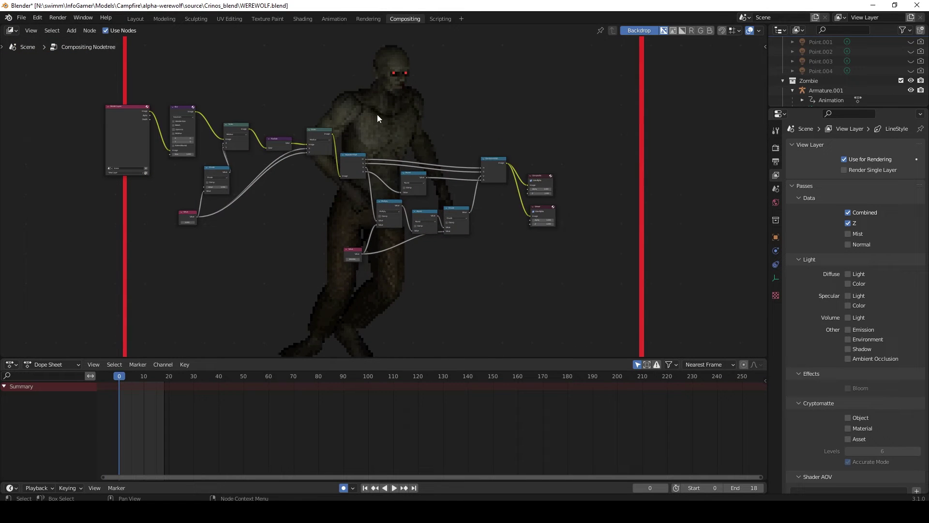
scroll(401, 124, "down", 2)
scroll(401, 124, "up", 1)
scroll(400, 123, "down", 1)
middle_click_drag(439, 103, 390, 138)
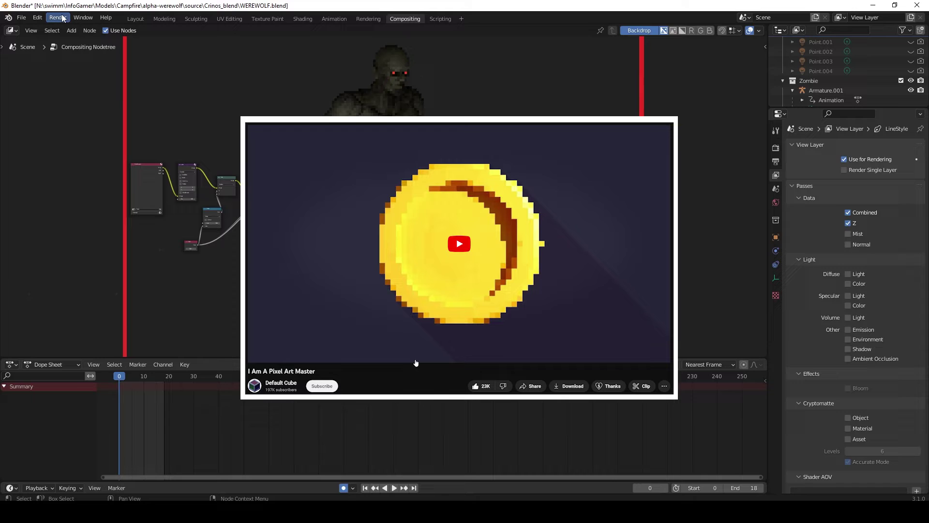
Step: Open the Render menu in the Layout workspace's top bar
left_click(57, 17)
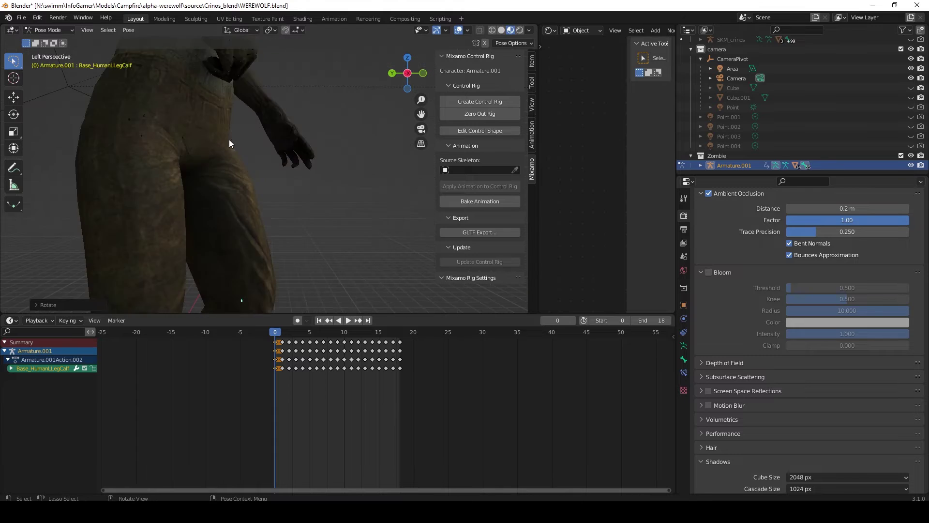
Step: Confirm the calf rotation, then check the left thigh, right calf and right forearm bones
scroll(226, 142, "up", 2)
left_click(213, 152)
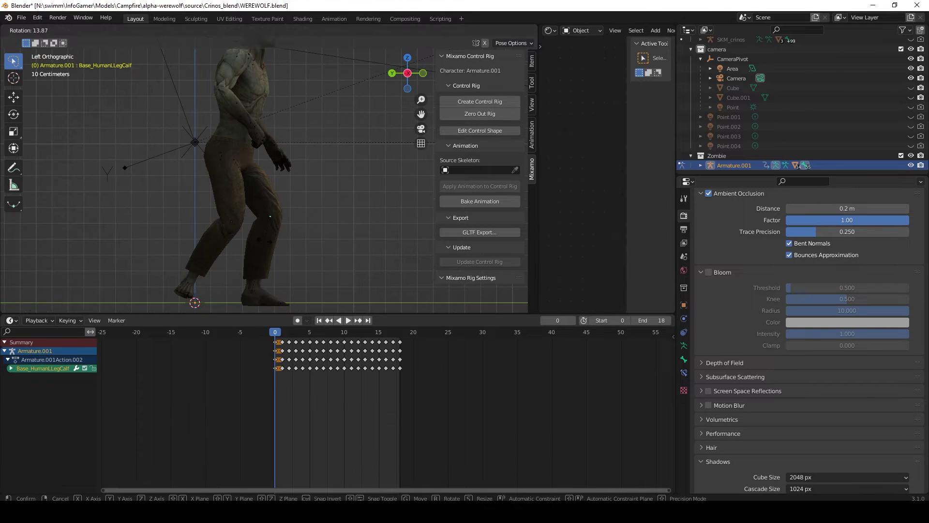
left_click(229, 223)
middle_click_drag(228, 223, 365, 144)
left_click(299, 151)
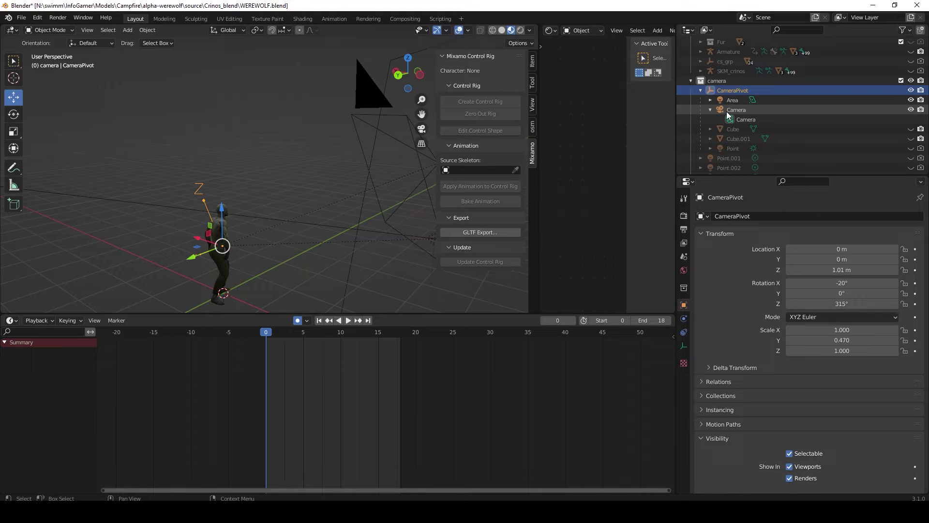
Step: Set CameraPivot's Z rotation to 360°, select the Area light, and show Output Properties
left_click(825, 303)
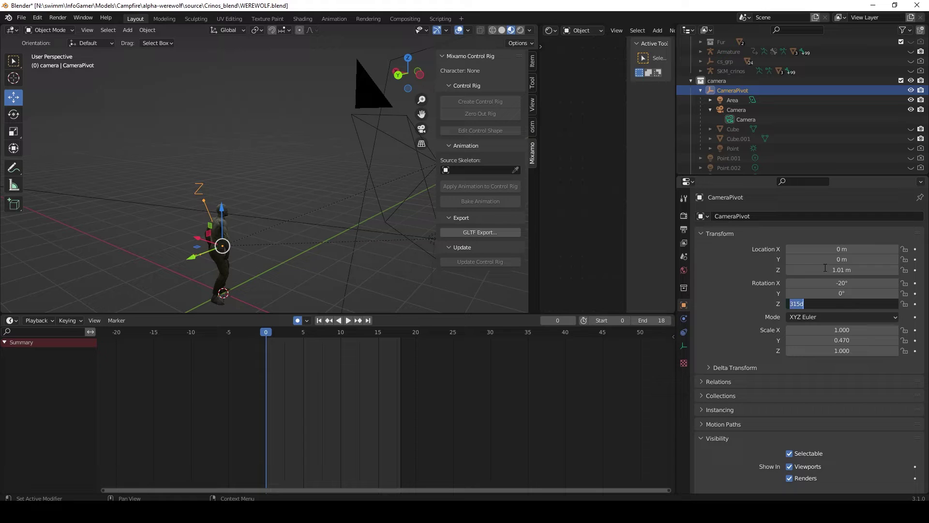
type("360")
key("Return")
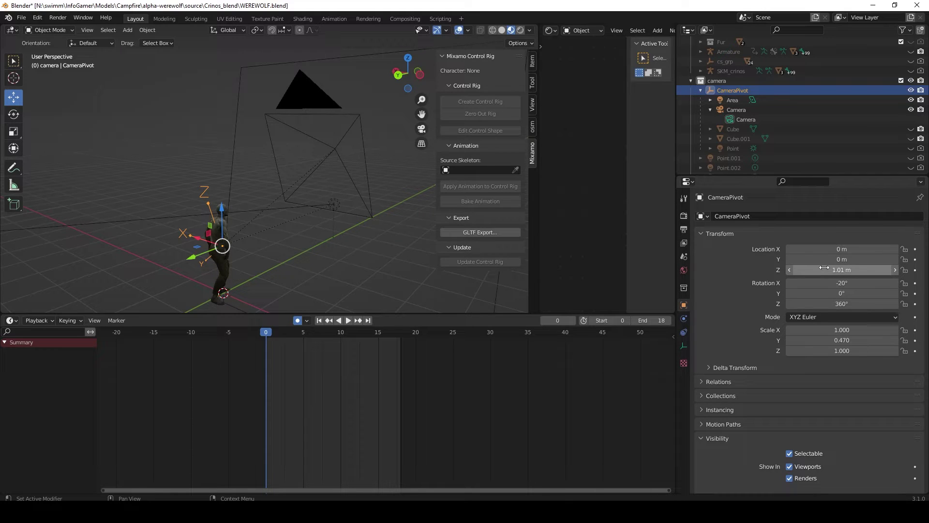
left_click(733, 100)
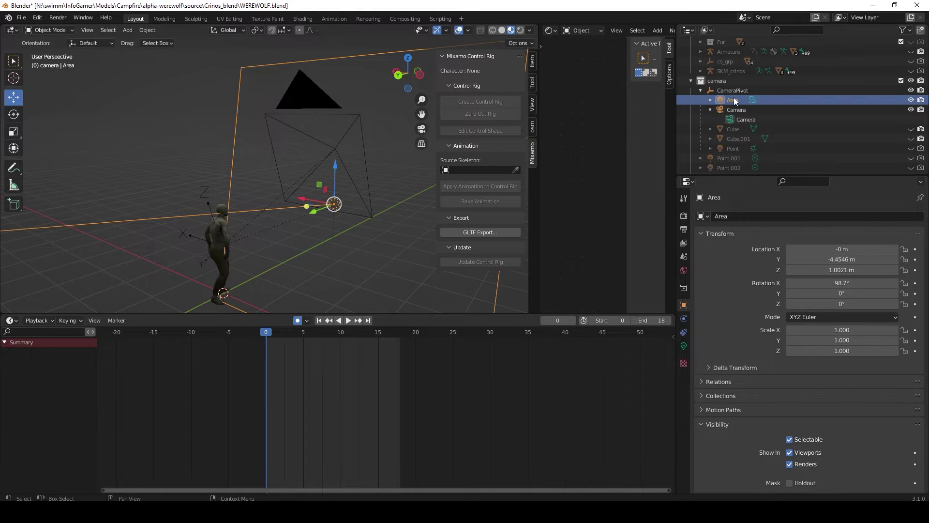
left_click(684, 229)
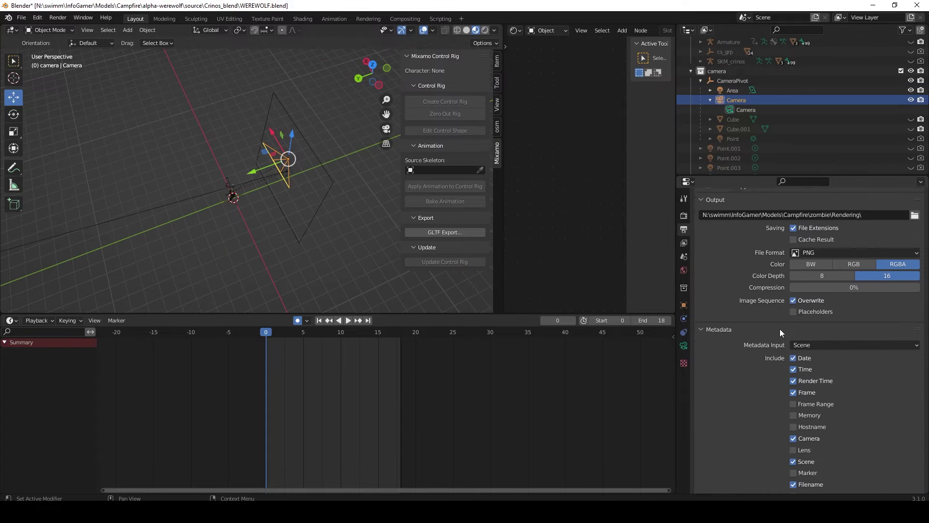
Step: Verify Film is Transparent in Render Properties, briefly unhide Cube and Cube.001, then undo
scroll(780, 328, "up", 1)
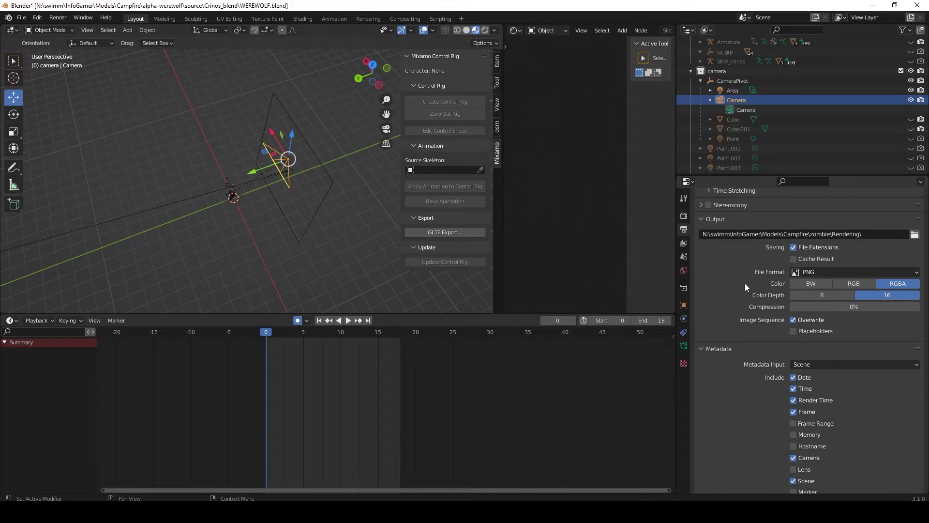
left_click(683, 217)
scroll(699, 339, "down", 2)
left_click(725, 400)
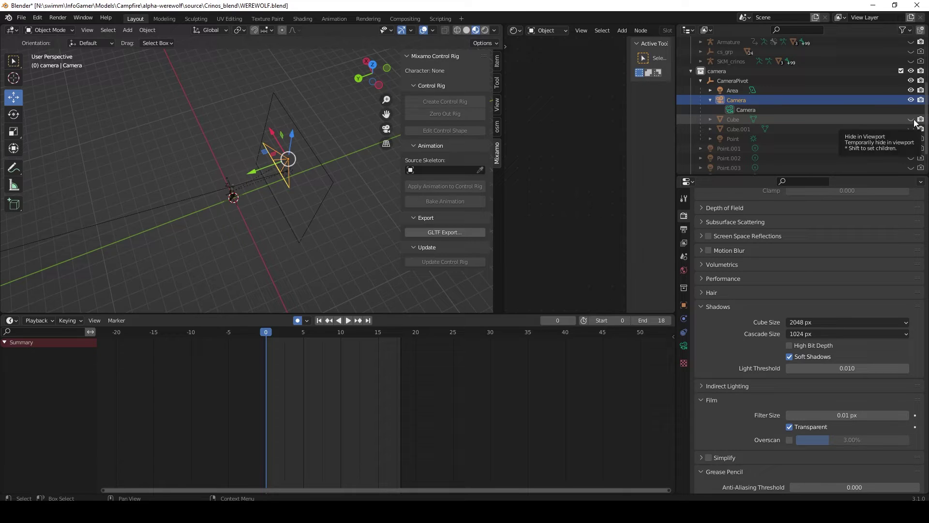
left_click_drag(911, 120, 911, 129)
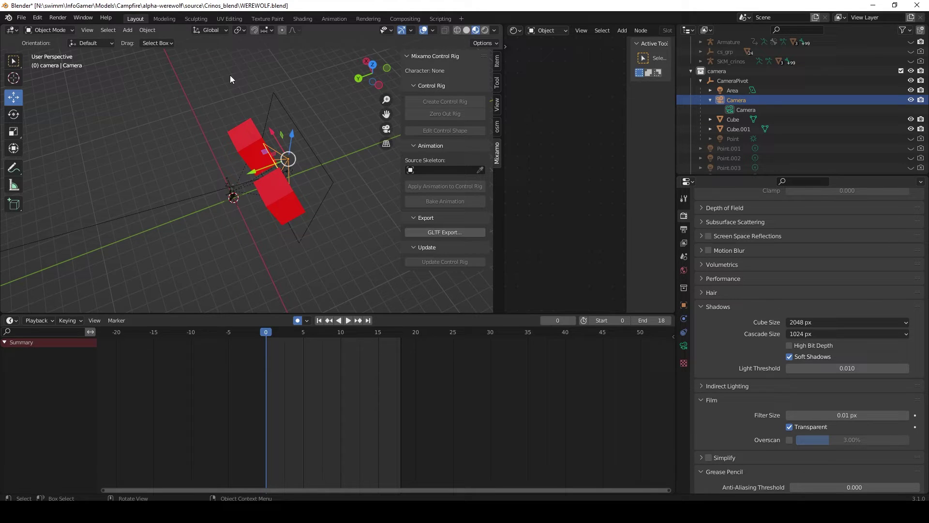
key("ctrl+z")
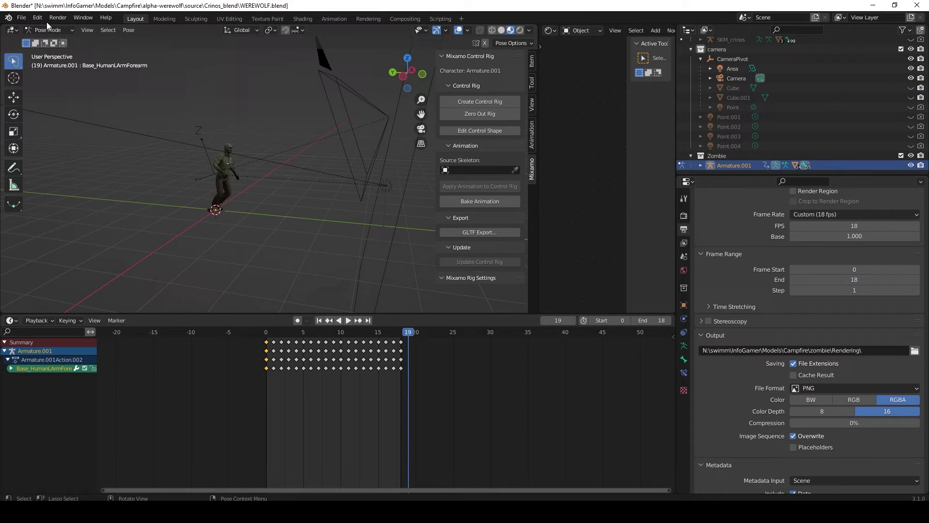
Step: Render the walk animation to PNG frames and create a FrontWalk folder beside them
left_click(54, 18)
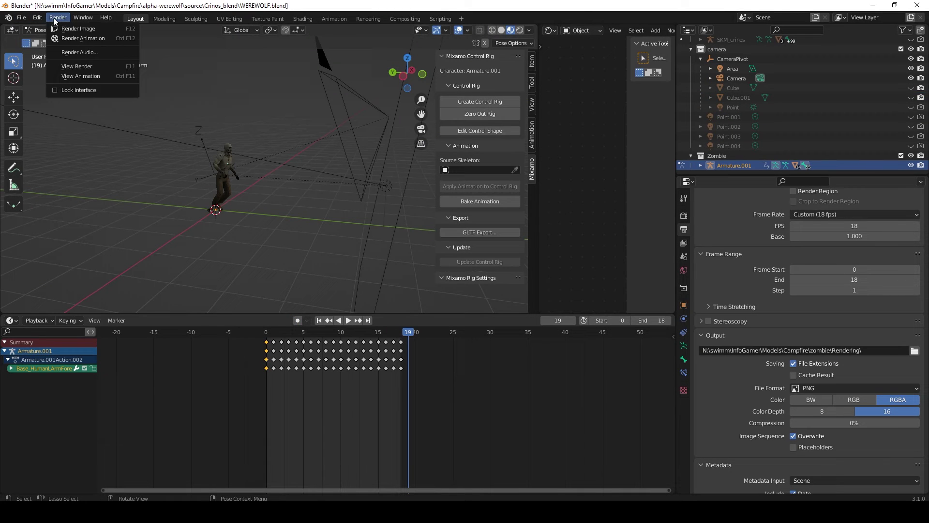
left_click(70, 40)
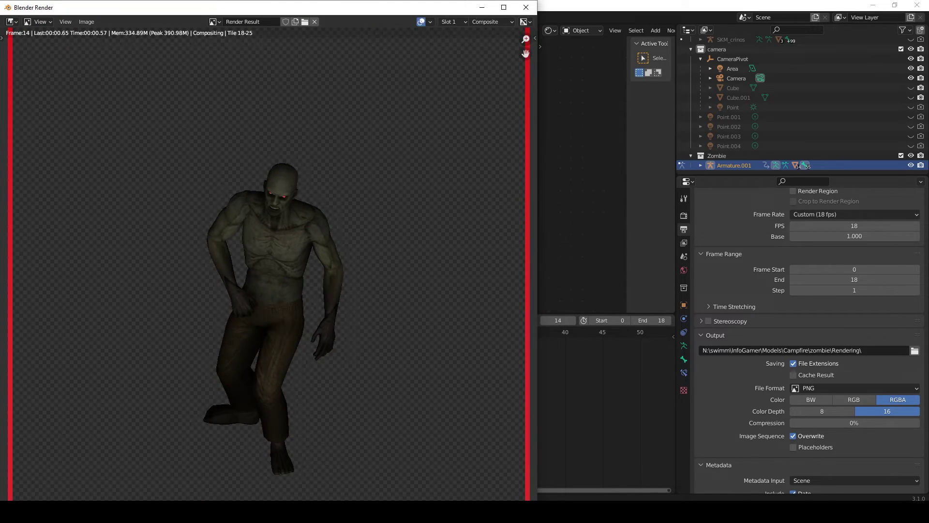
key("alt+Tab")
key("ctrl+shift+n")
type("Fr")
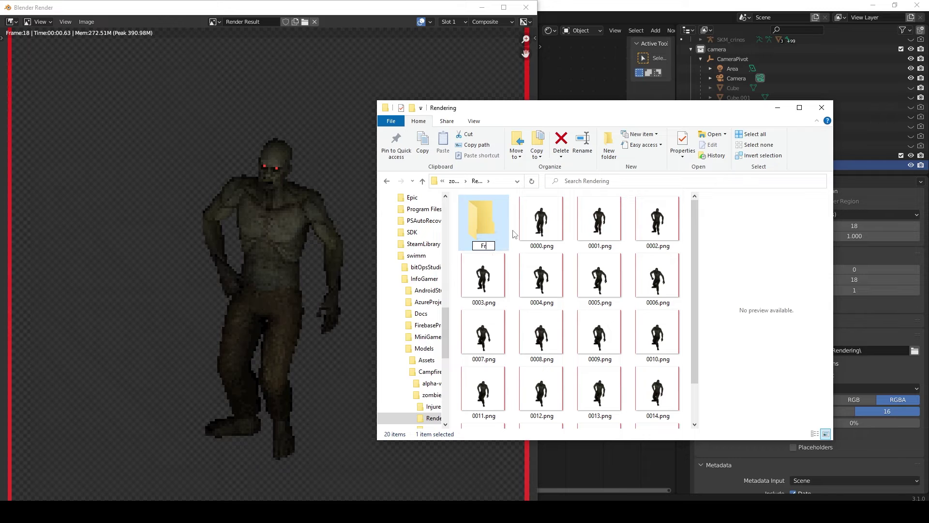
type("ontWalk")
key("Return")
left_click(541, 217)
Step: Select all the rendered frames in Explorer and return to Blender
key("ctrl+a")
left_click(483, 217, "ctrl")
key("alt+Tab")
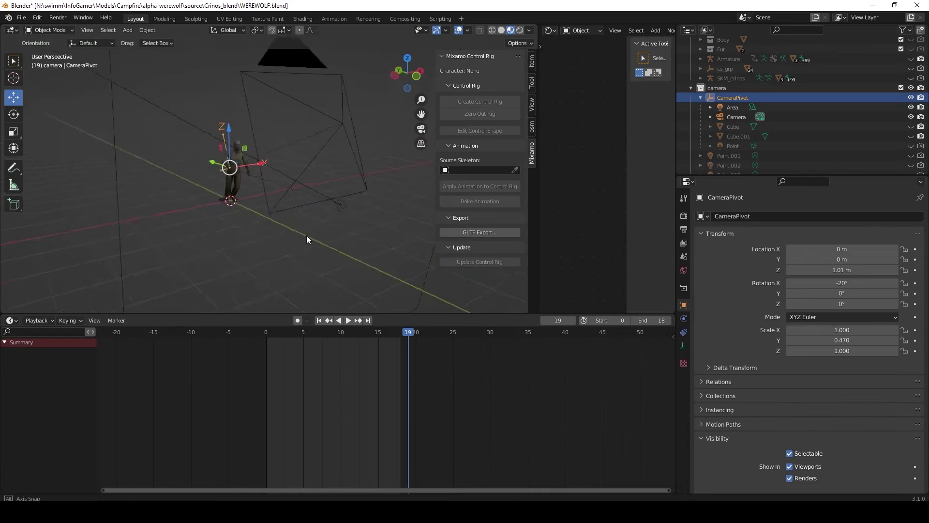
middle_click_drag(306, 235, 331, 240)
Step: Turn CameraPivot to 45° on Z and render the walk animation again
left_click(867, 303)
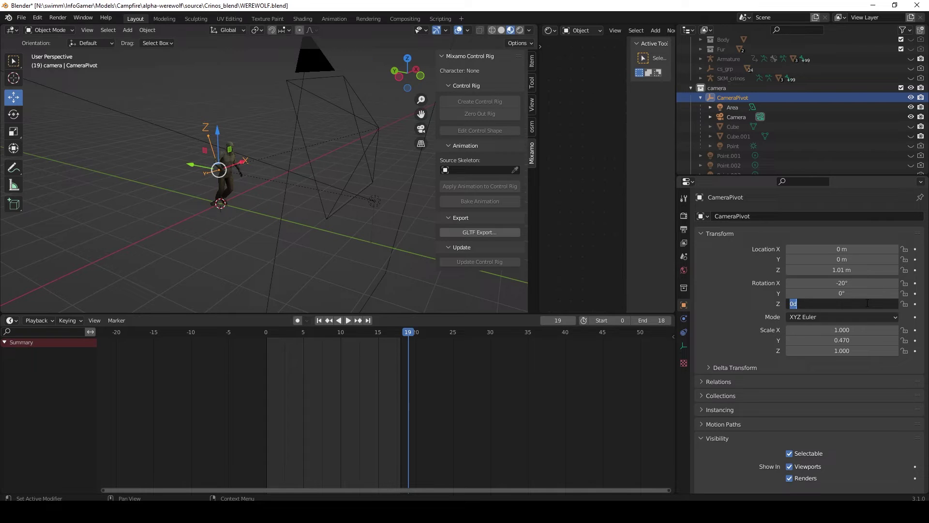
type("45")
key("Return")
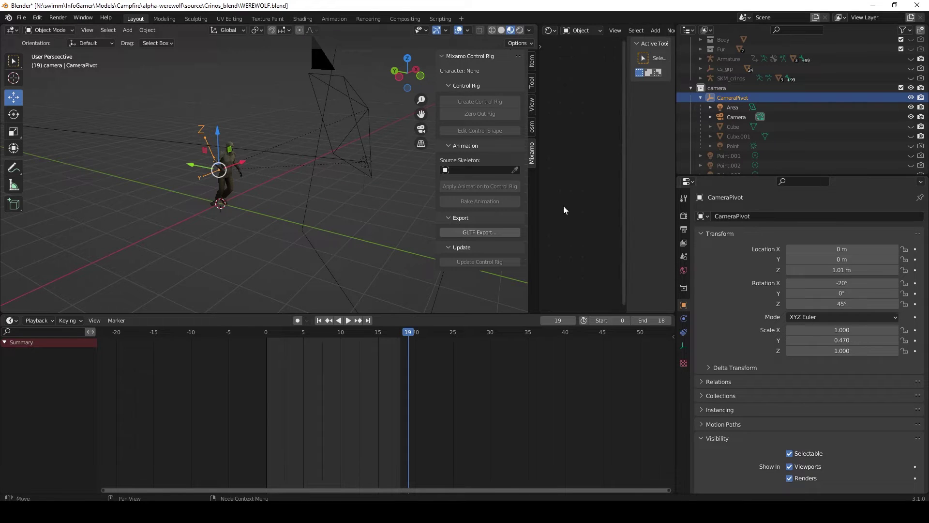
middle_click_drag(315, 225, 242, 253)
left_click(65, 19)
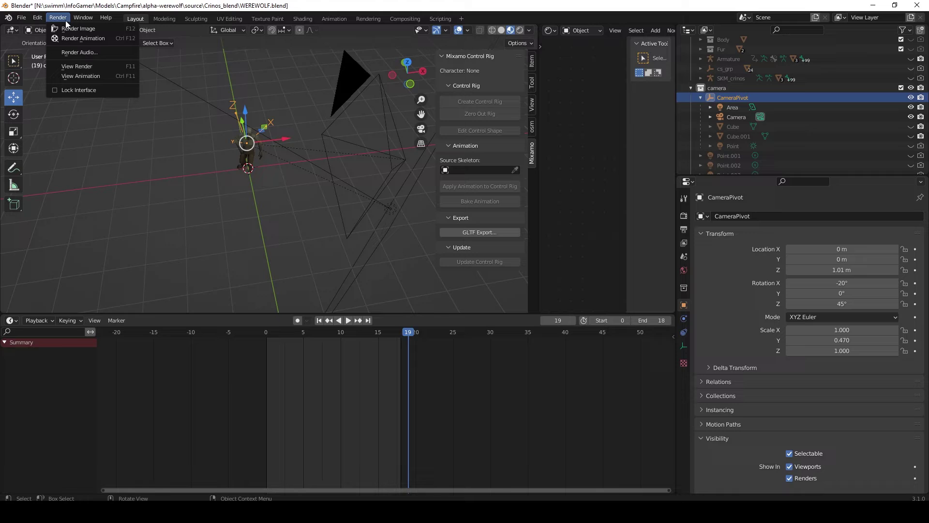
left_click(70, 37)
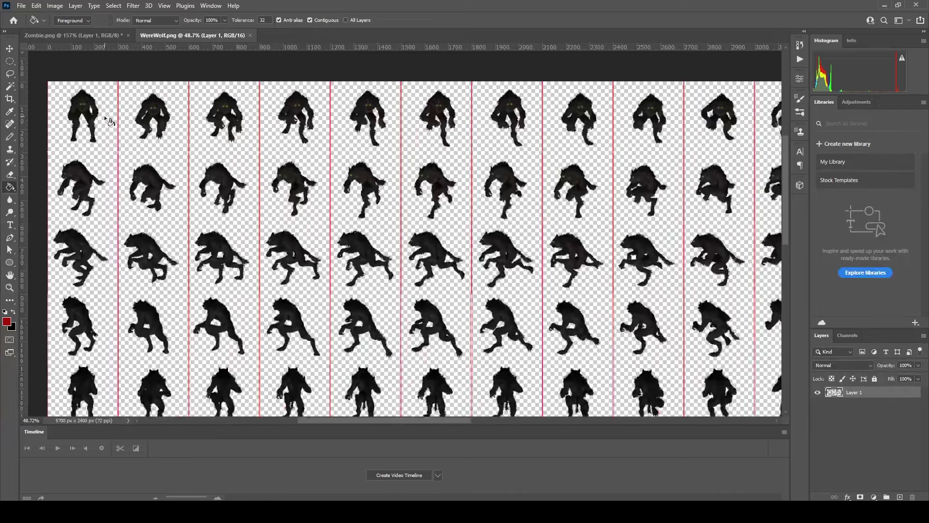
Step: Scroll through the Sprite Sheet Generator 0.6.0 article in the browser
scroll(112, 121, "down", 1)
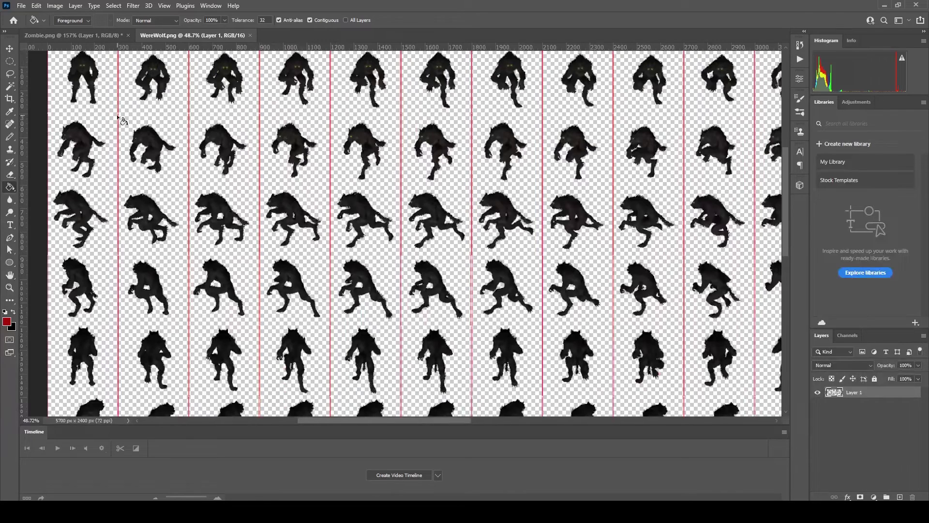
scroll(116, 116, "down", 2, "alt")
scroll(301, 136, "up", 1)
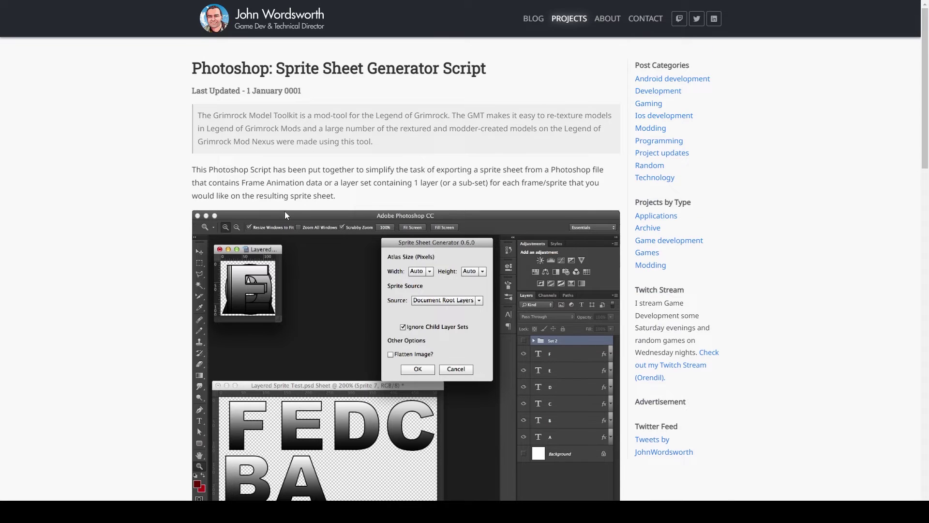
scroll(285, 212, "down", 3)
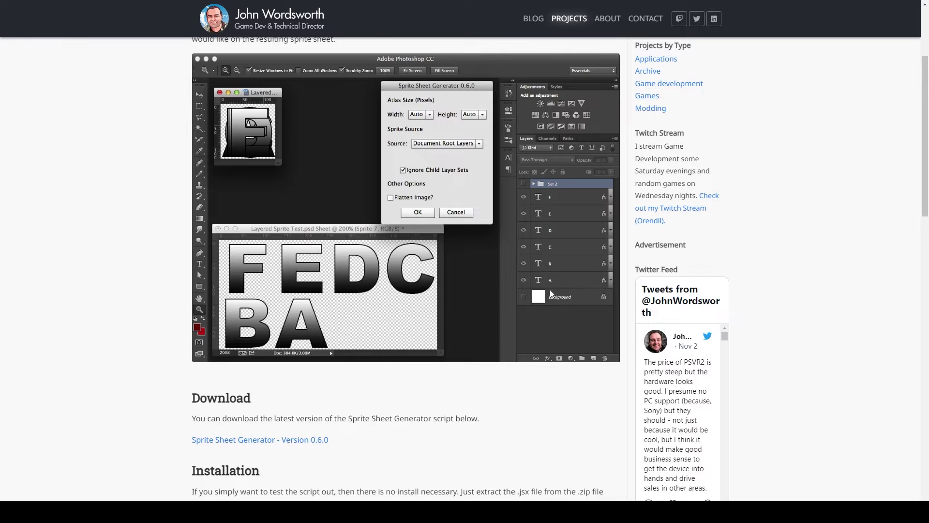
Step: Download the 'Sprite Sheet Generator - Version 0.6.0' zip from the article's download link
scroll(550, 290, "down", 5)
scroll(317, 292, "down", 1)
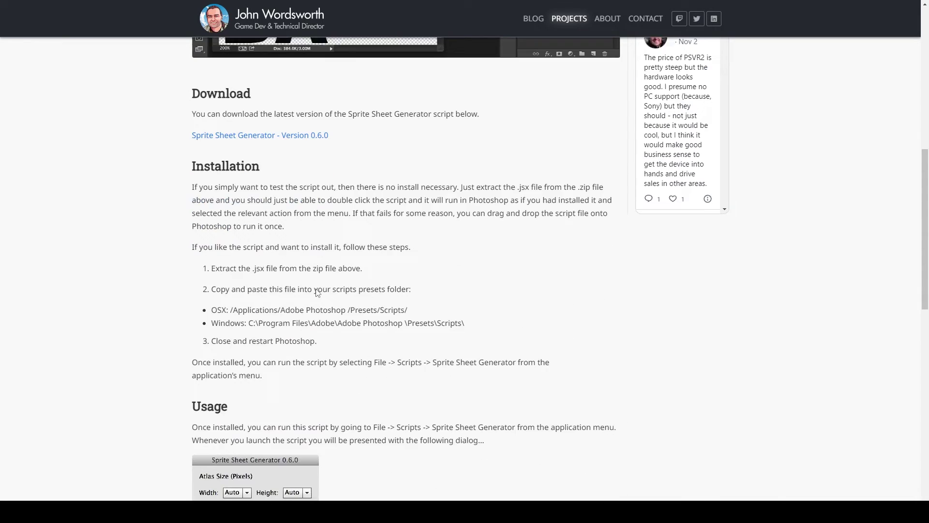
scroll(330, 261, "down", 8)
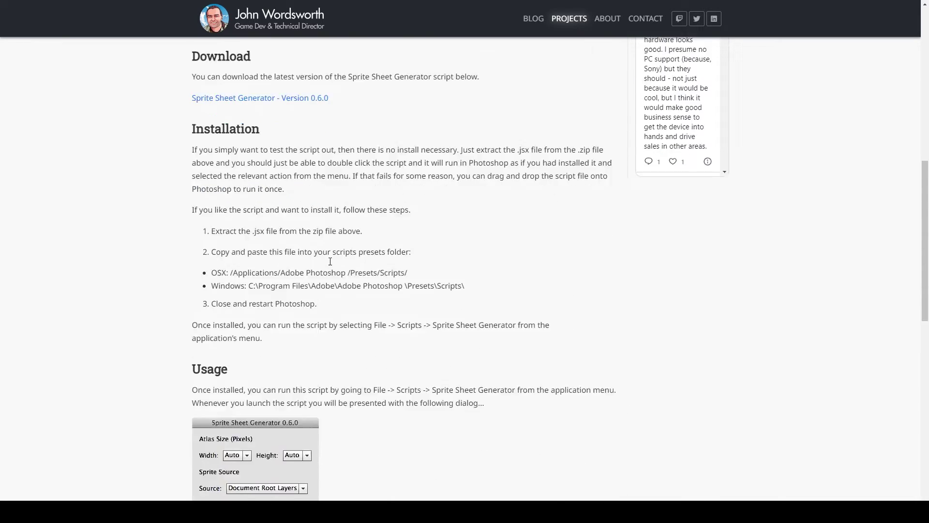
scroll(330, 262, "down", 3)
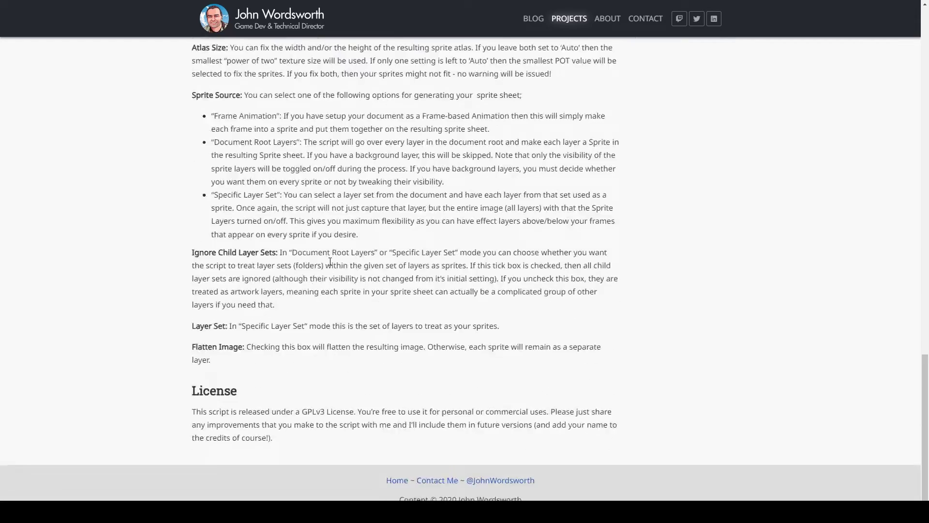
scroll(330, 261, "up", 18)
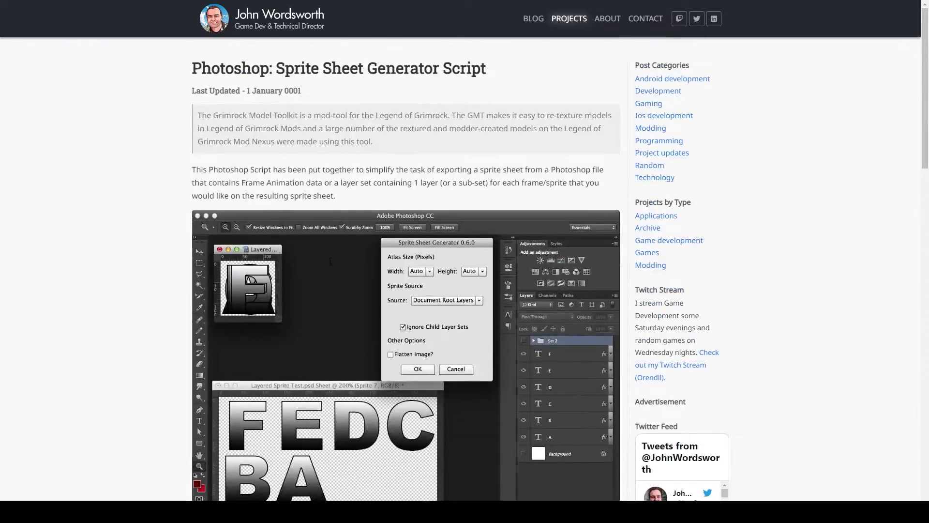
scroll(329, 264, "down", 5)
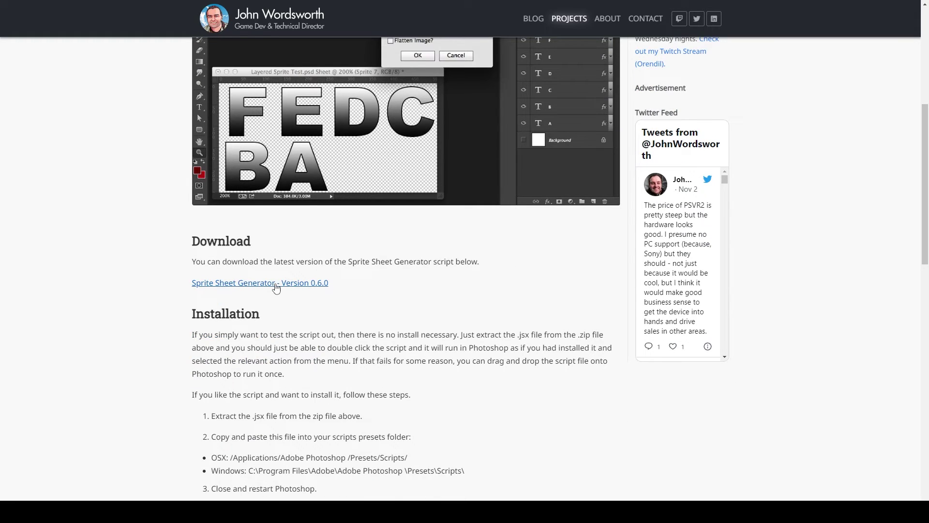
left_click(276, 284)
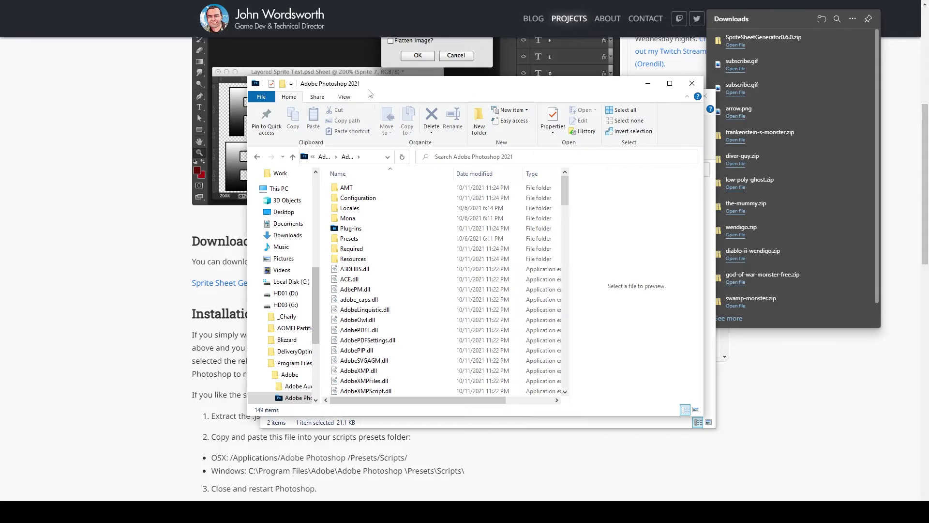
Step: Copy Sprite Sheet Generator 0.6.0.jsx into Photoshop 2021's Presets\Scripts folder, granting administrator permission
left_click_drag(439, 89, 293, 88)
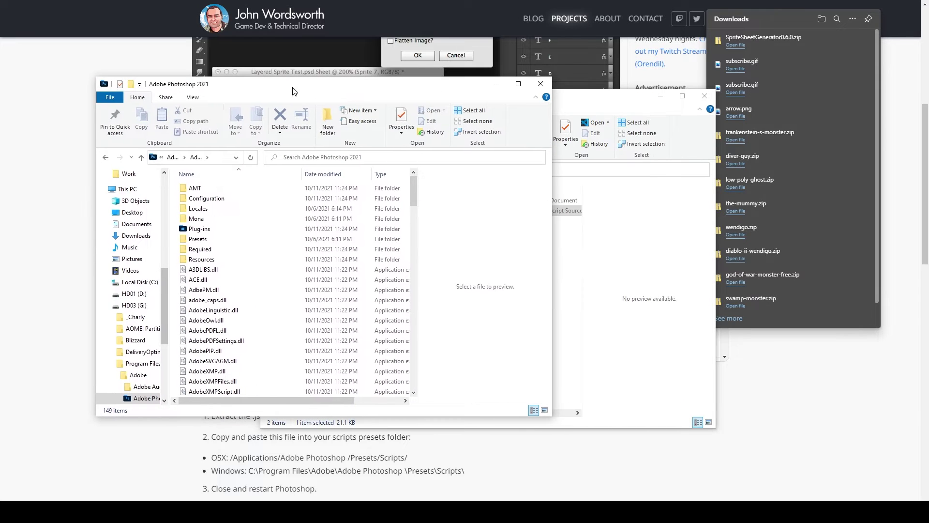
double_click(210, 239)
scroll(210, 239, "down", 5)
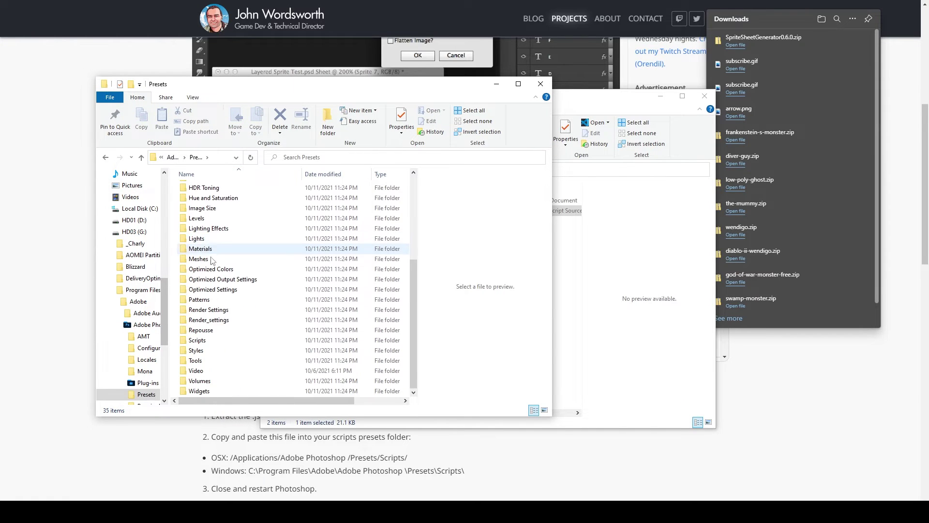
double_click(208, 339)
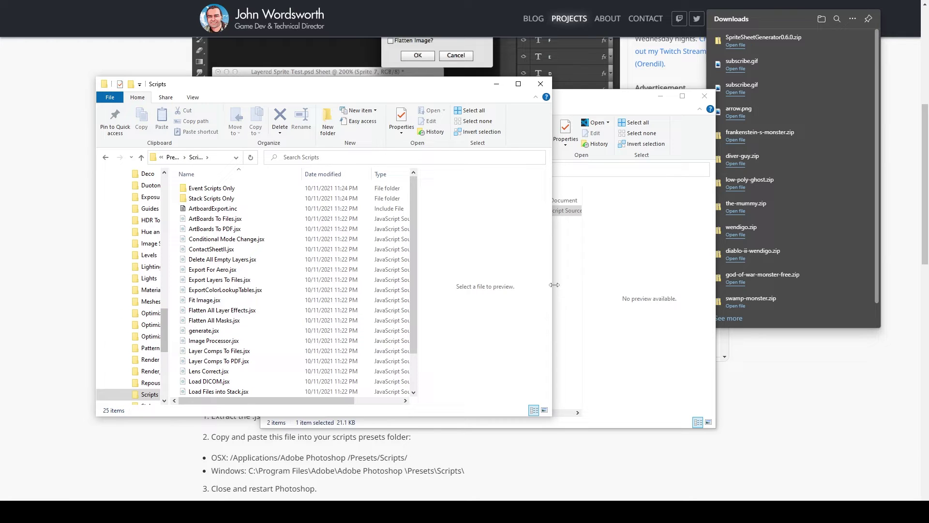
left_click(570, 295)
left_click_drag(397, 212, 204, 237)
left_click(438, 192)
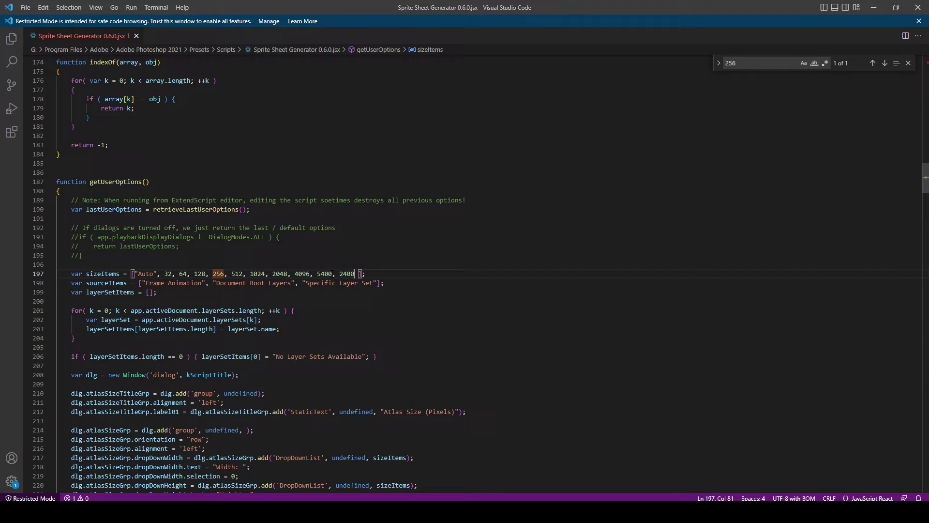
Step: On line 197, change the 5400 size value to 5700, keeping the list on one line
left_click(332, 273)
left_click_drag(332, 273, 324, 273)
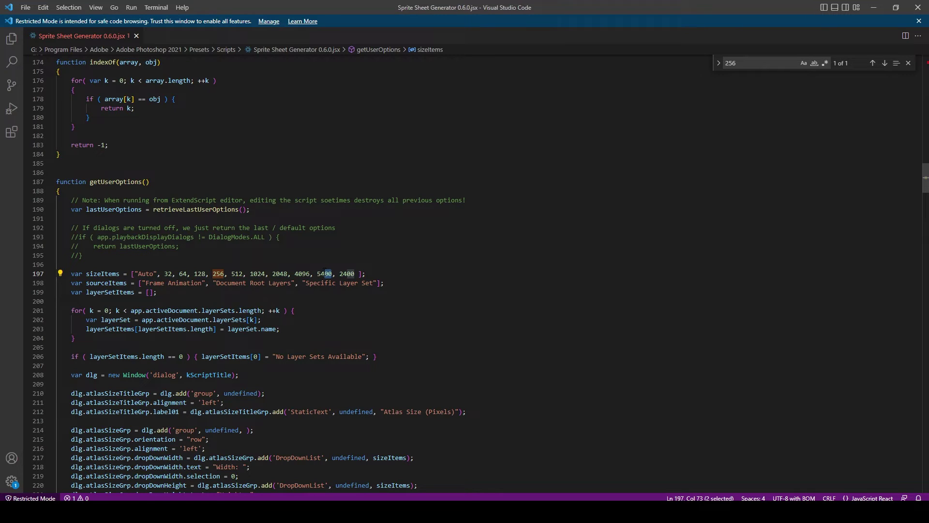
left_click_drag(324, 274, 321, 273)
type("70")
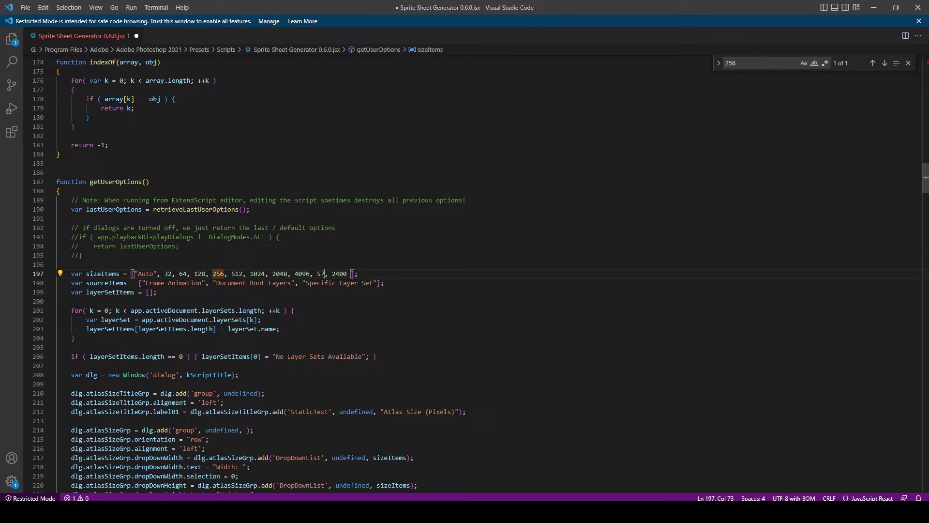
type("0")
key("Return")
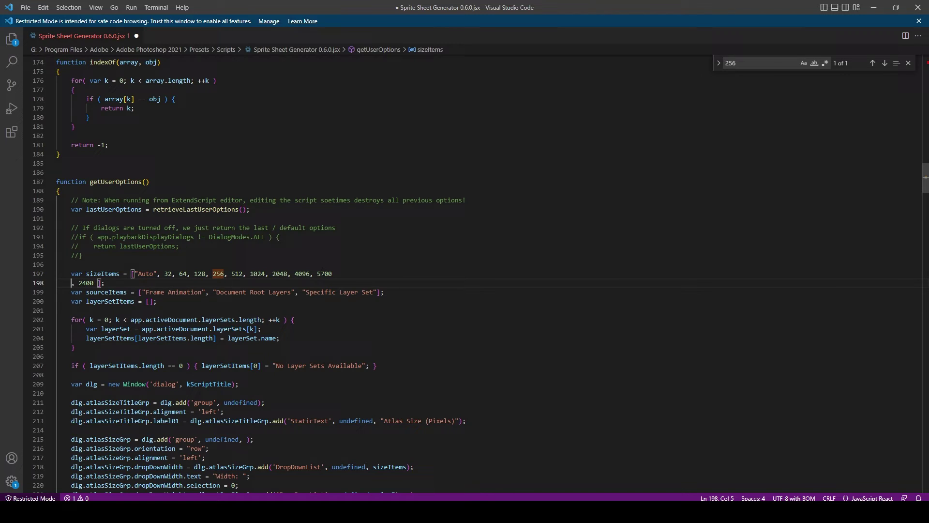
key("ctrl+z")
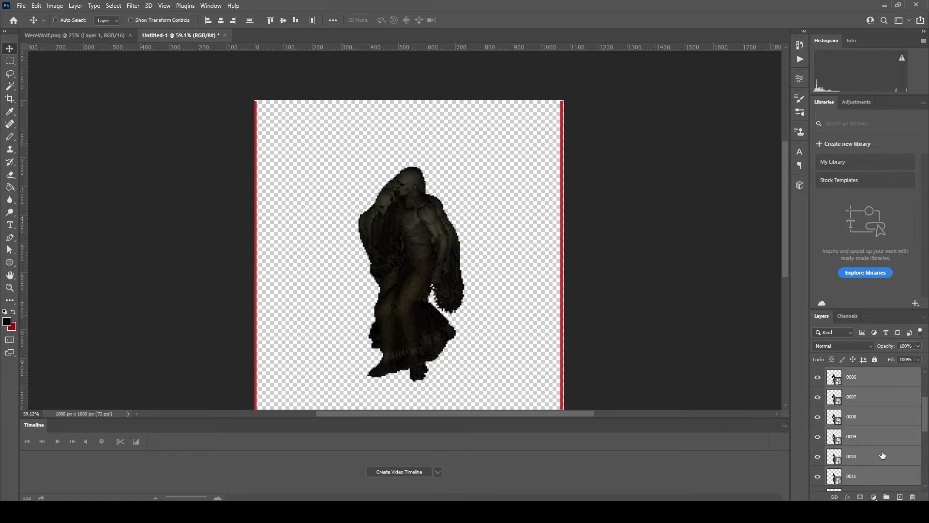
Step: Resize the Spritesheet image to 300 pixels wide through Image Size
left_click(55, 5)
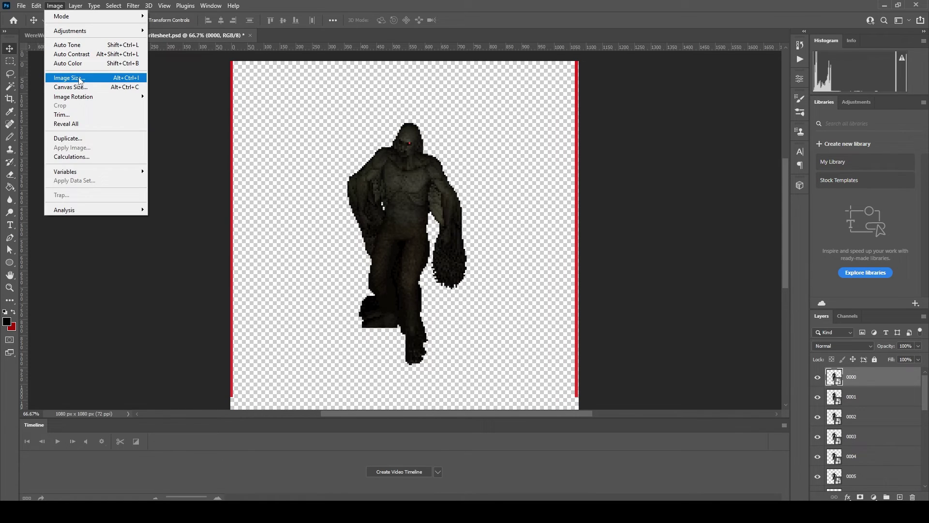
left_click(63, 80)
type("300")
key("Return")
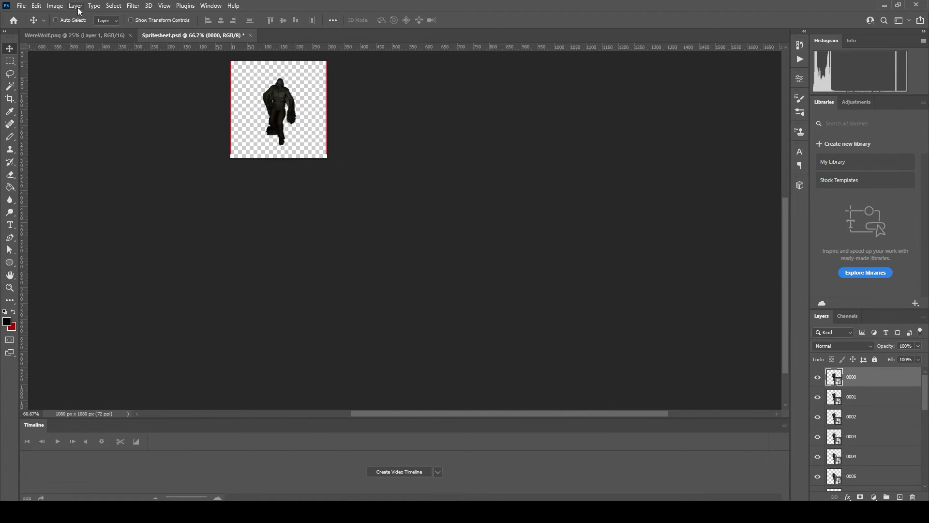
left_click(54, 5)
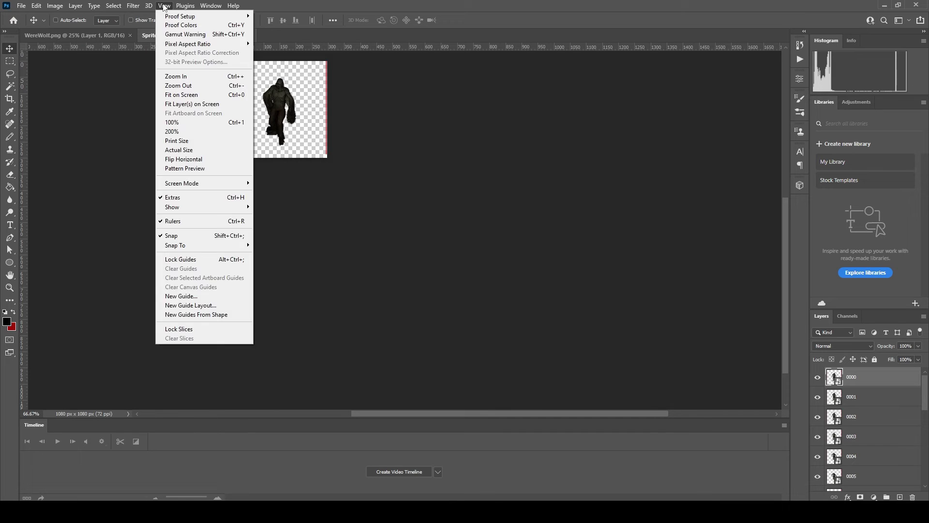
Step: Run Sprite Sheet Generator 0.6.0 to build a 5700×2700 sheet from the zombie frame layers
mouse_move(180, 6)
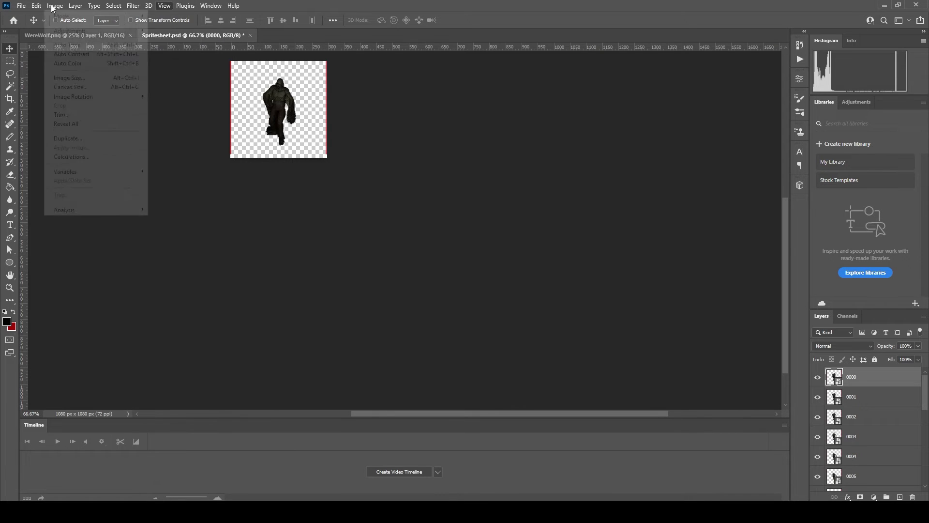
mouse_move(21, 6)
mouse_move(70, 263)
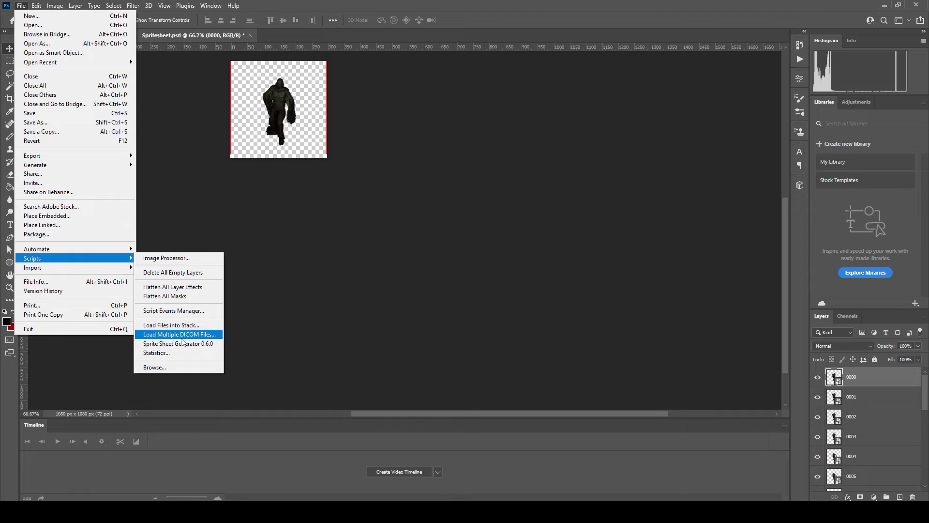
left_click(182, 344)
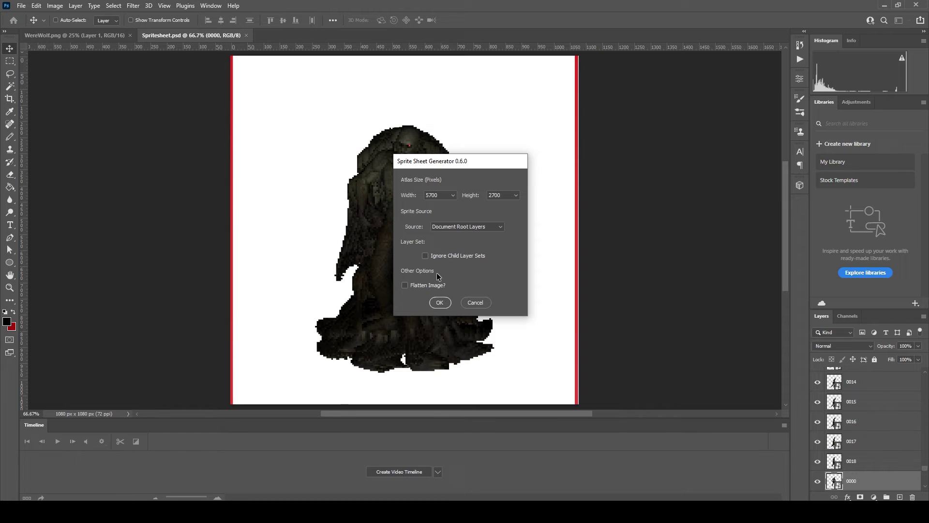
left_click(435, 303)
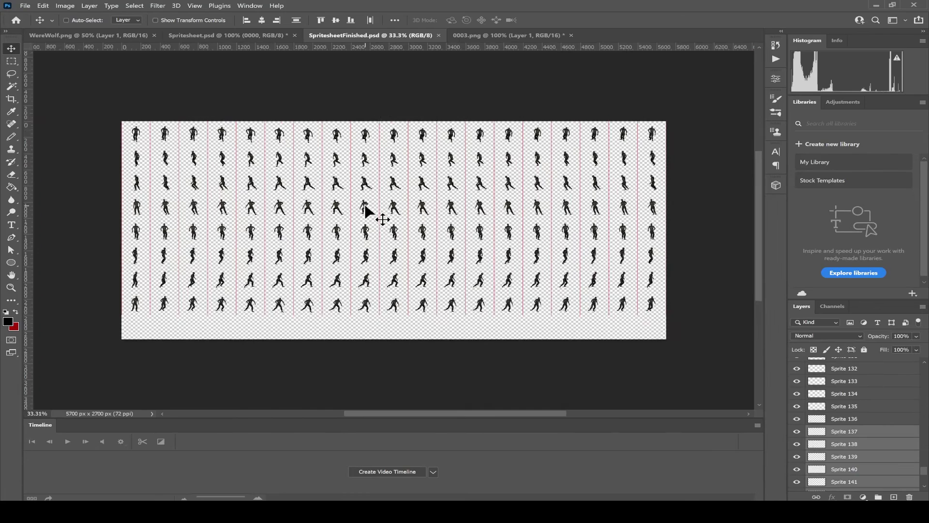
Step: Save the finished sprite sheet under a new name with Save As
scroll(364, 203, "up", 10, "alt")
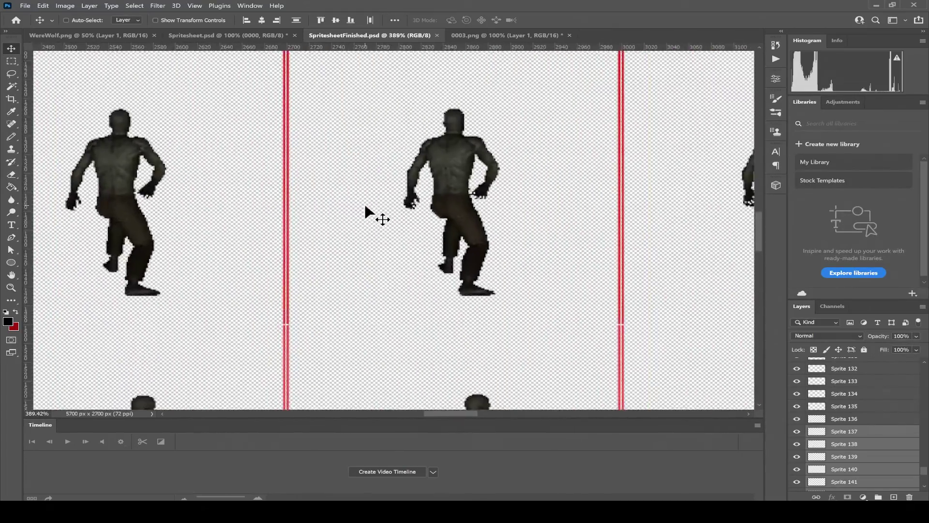
scroll(366, 207, "up", 2, "alt")
scroll(365, 207, "down", 6, "alt")
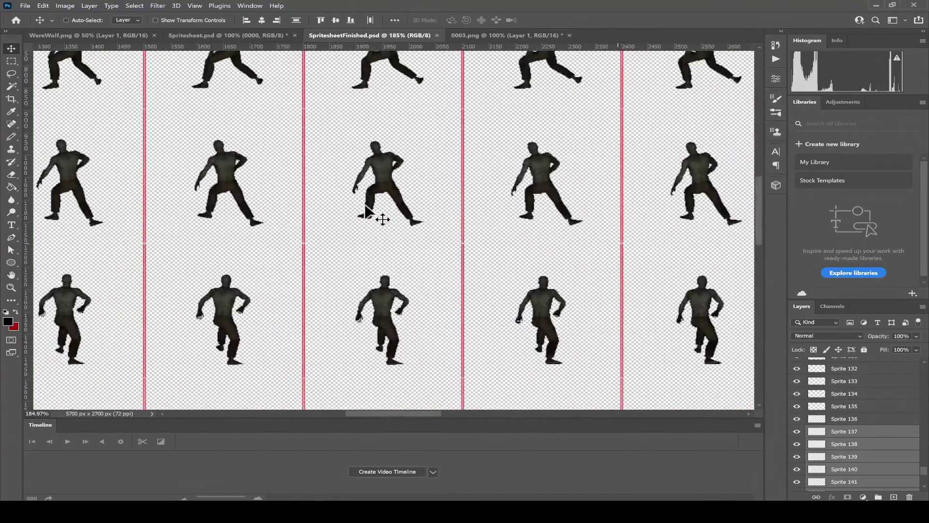
scroll(366, 207, "down", 6, "alt")
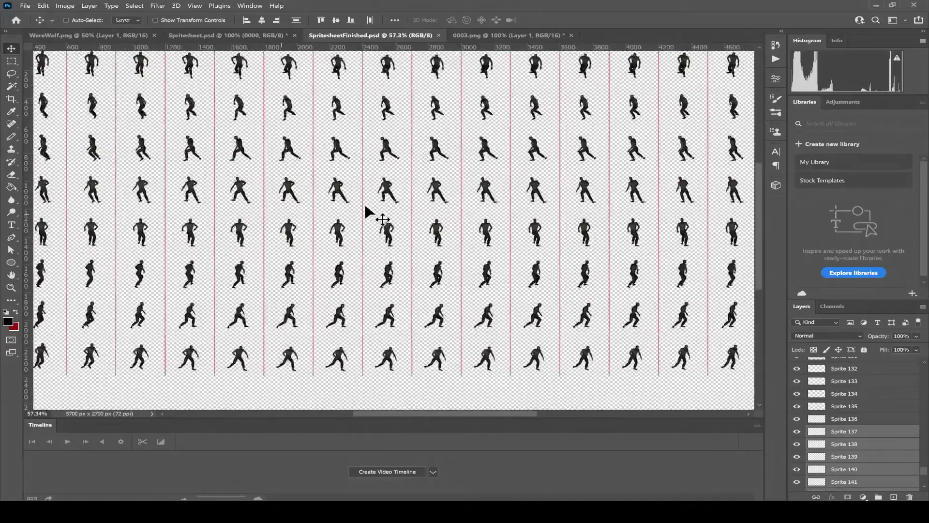
left_click(25, 5)
left_click(55, 128)
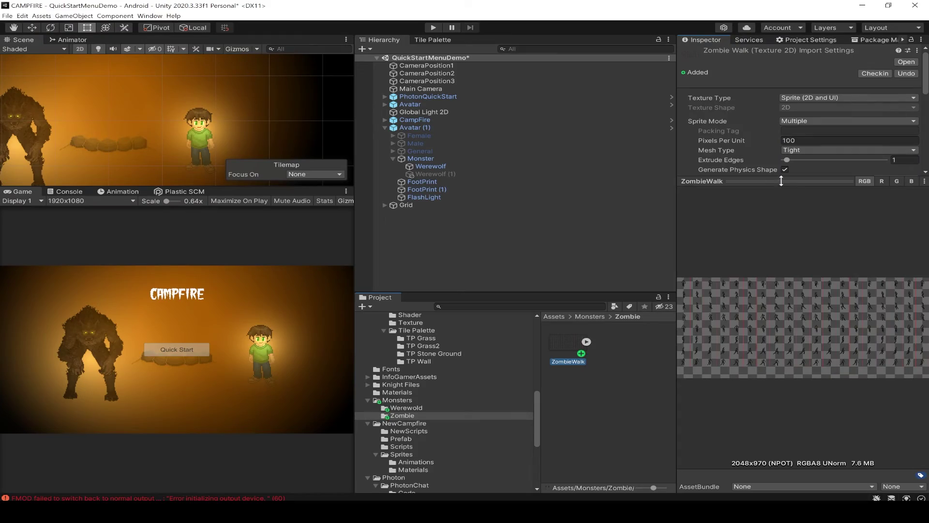
Step: Give the ZombieWalk texture Point filtering and 8192 max size, and apply
left_click_drag(764, 233, 764, 355)
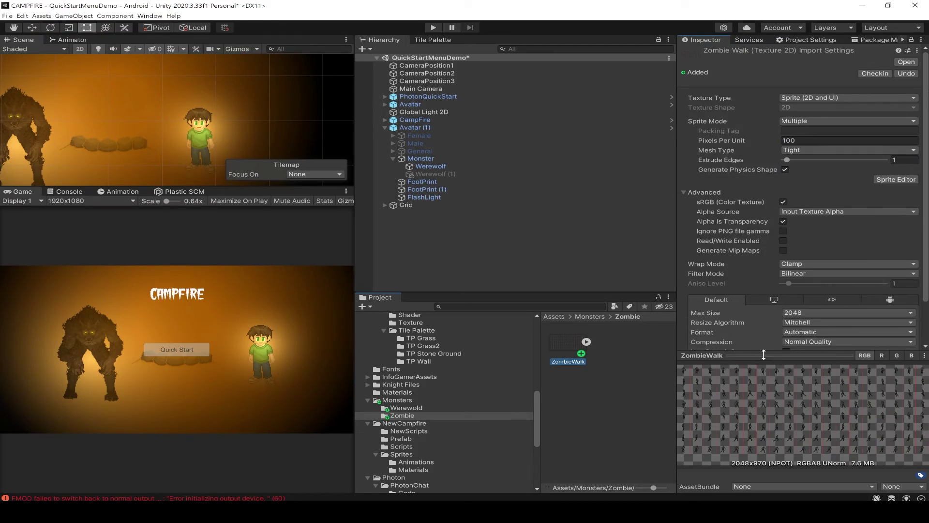
scroll(784, 329, "down", 2)
left_click(847, 225)
left_click(830, 233)
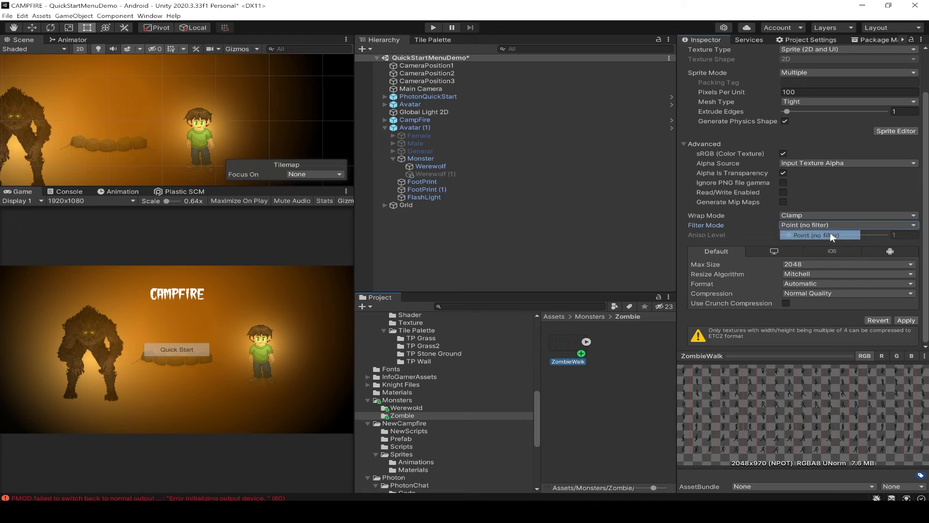
left_click(822, 264)
left_click(808, 351)
left_click(903, 320)
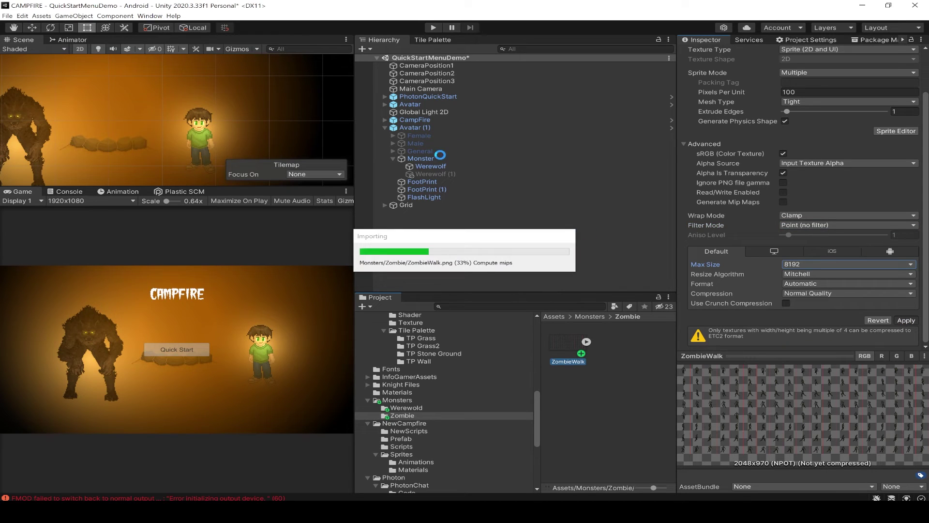
Step: Compare with the WereWolf texture's import settings, then reselect ZombieWalk
left_click(401, 408)
left_click(579, 387)
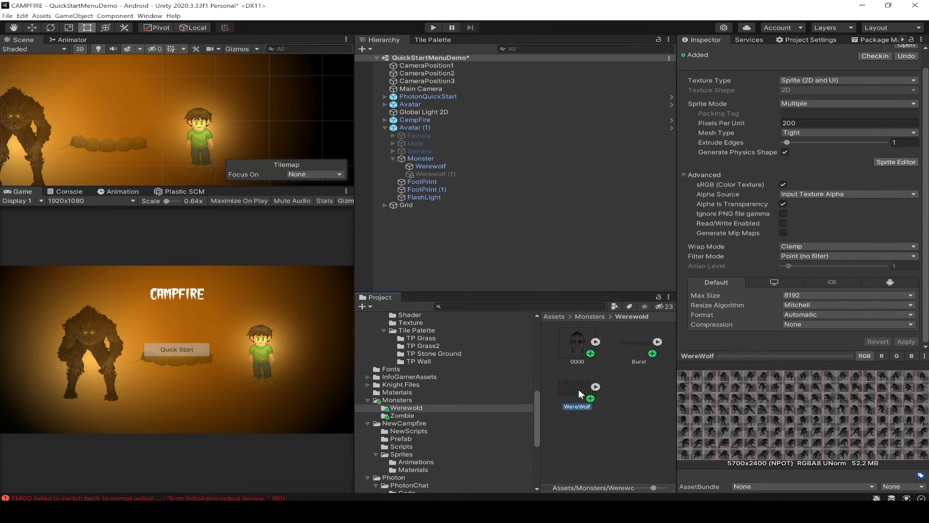
left_click(402, 416)
left_click(568, 346)
Step: Set ZombieWalk to 200 pixels per unit, apply, and open the Sprite Editor
left_click(813, 123)
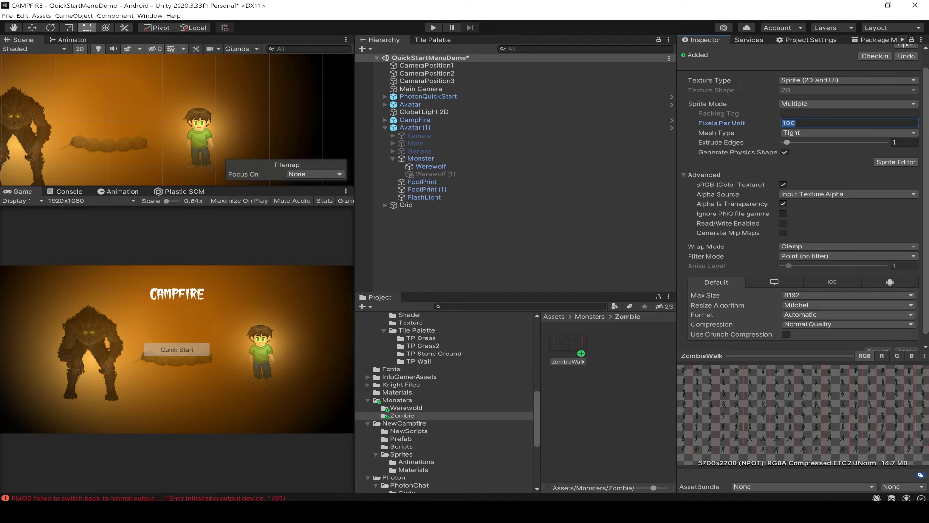
type("200")
scroll(916, 337, "down", 1)
left_click(909, 342)
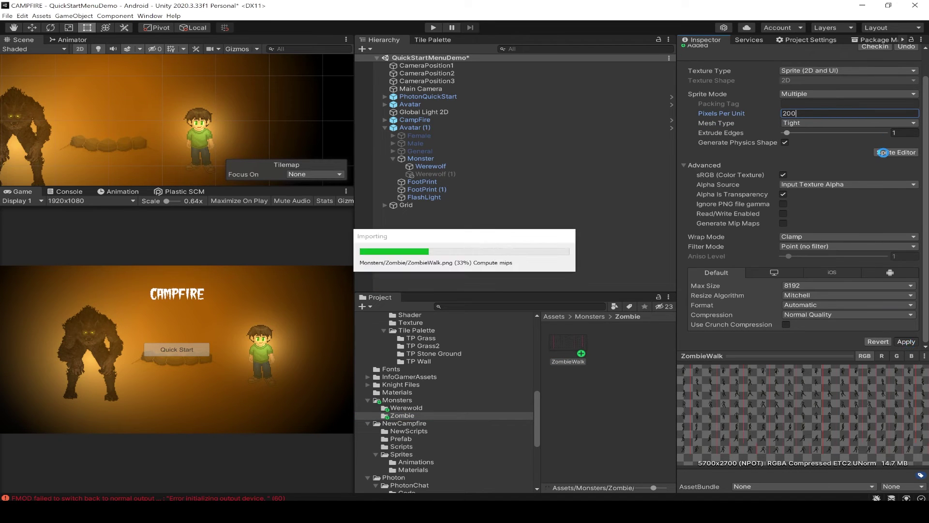
left_click(884, 153)
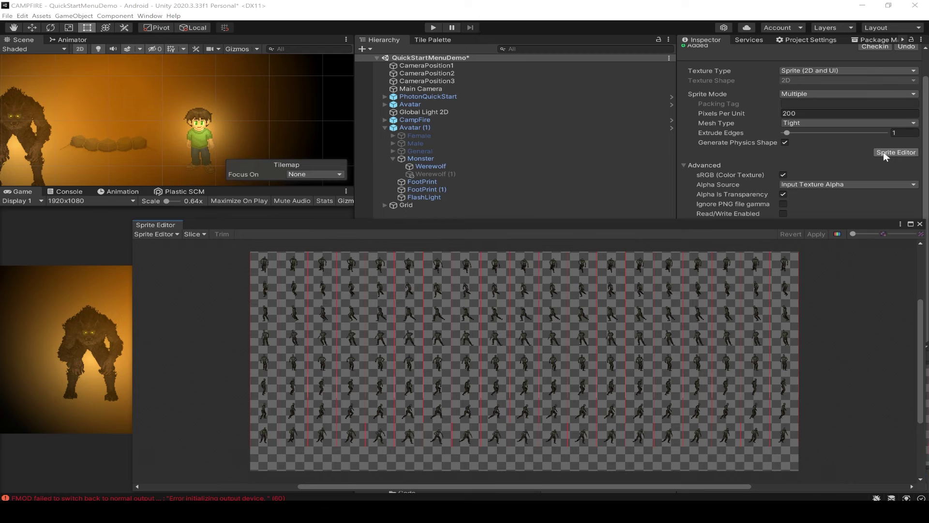
Step: Choose Grid By Cell Size slicing with 280×280 cells
left_click(195, 234)
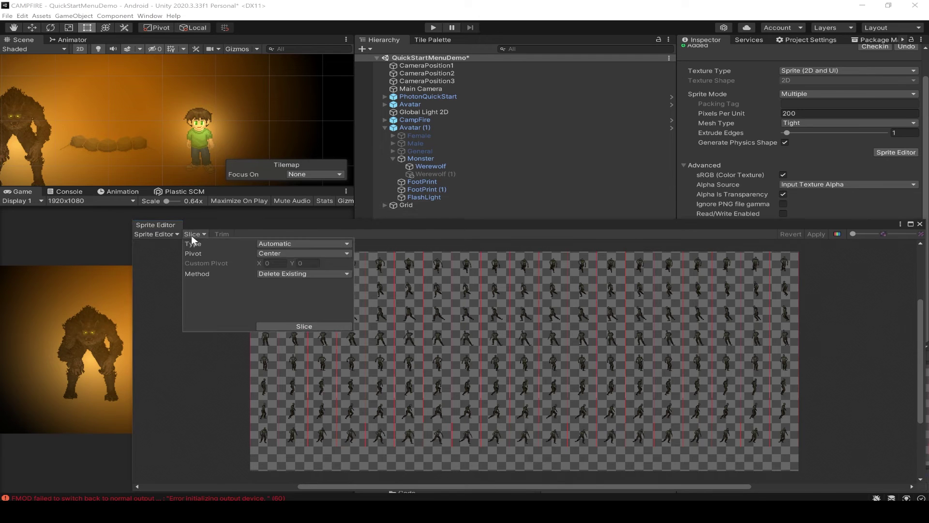
left_click(282, 245)
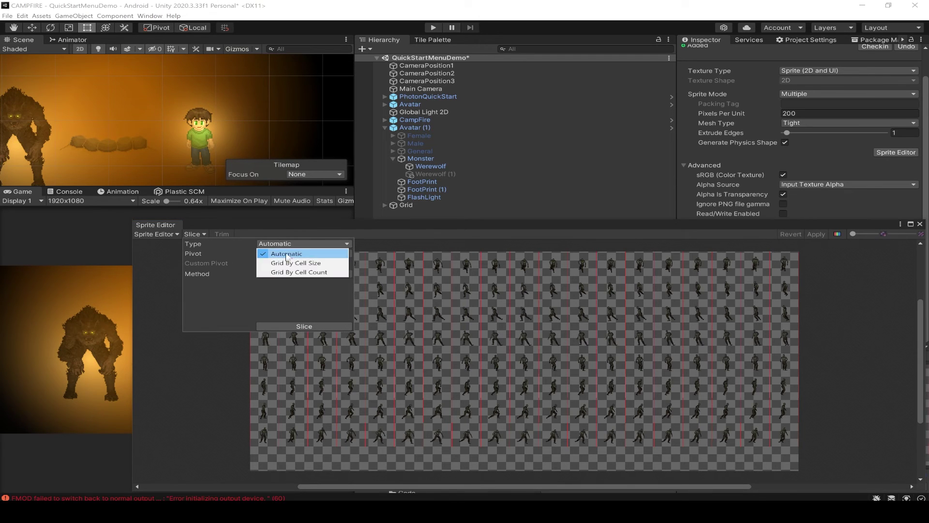
left_click(295, 263)
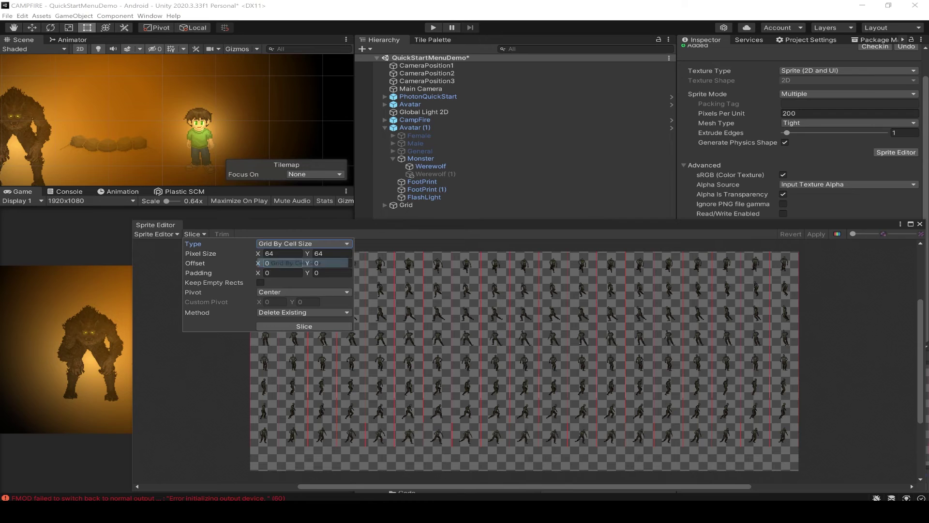
left_click(283, 253)
type("280")
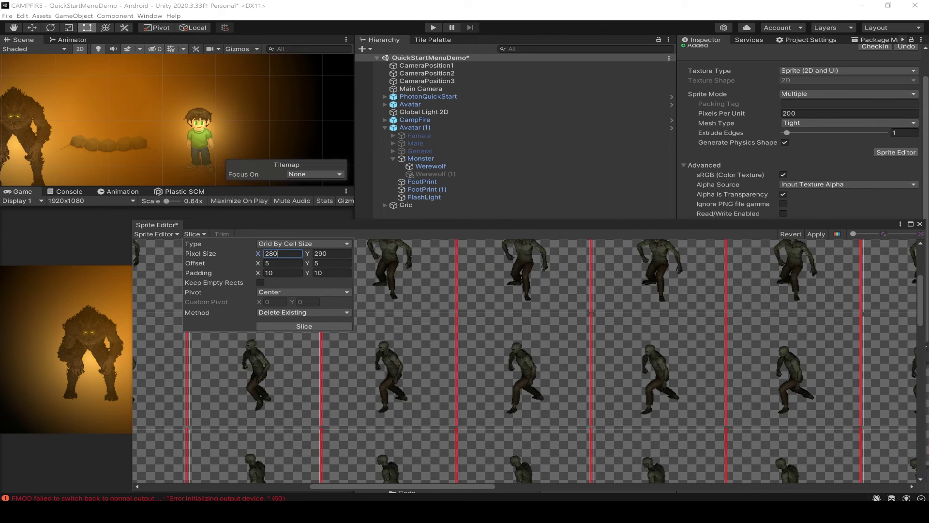
key("Tab")
Step: Set offset 10, padding 20 and a Bottom pivot, then slice the sheet
left_click(286, 264)
type("10")
key("Tab")
type("10")
key("Tab")
type("20")
key("Tab")
type("20")
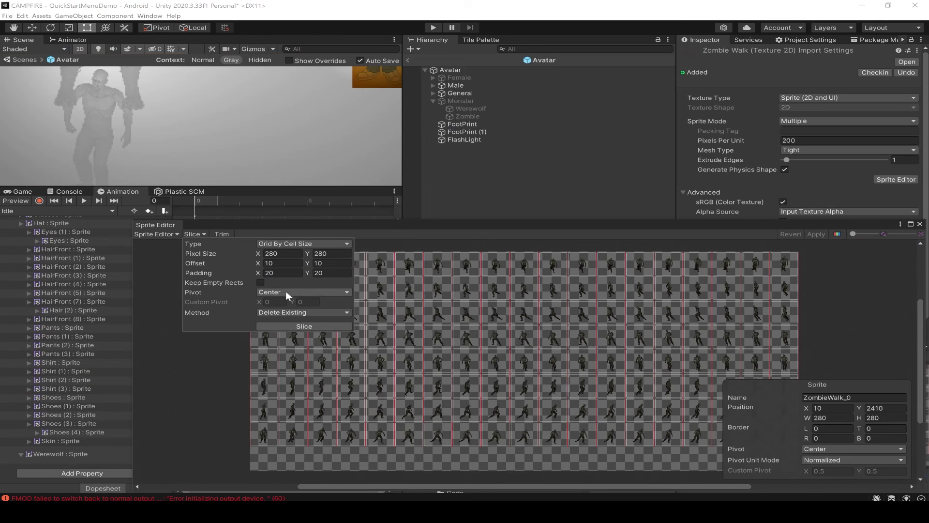
left_click(286, 291)
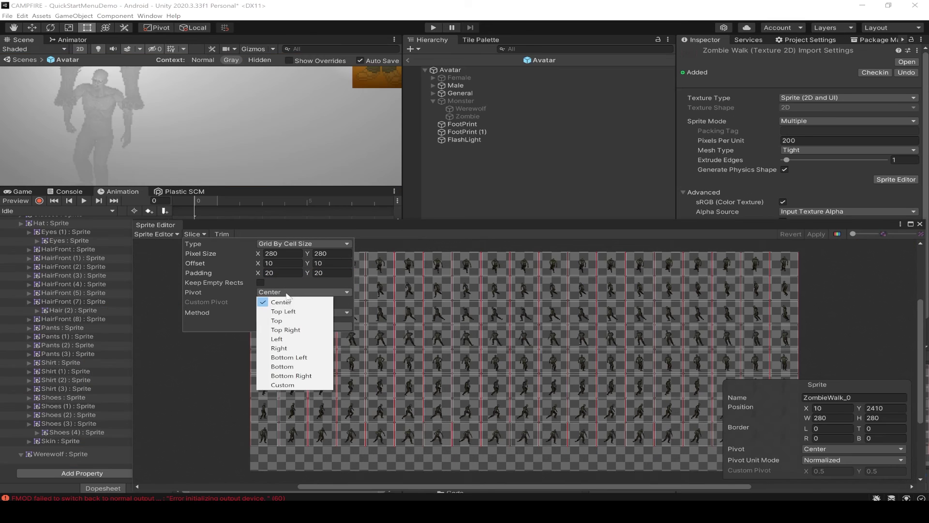
left_click(283, 367)
left_click(292, 326)
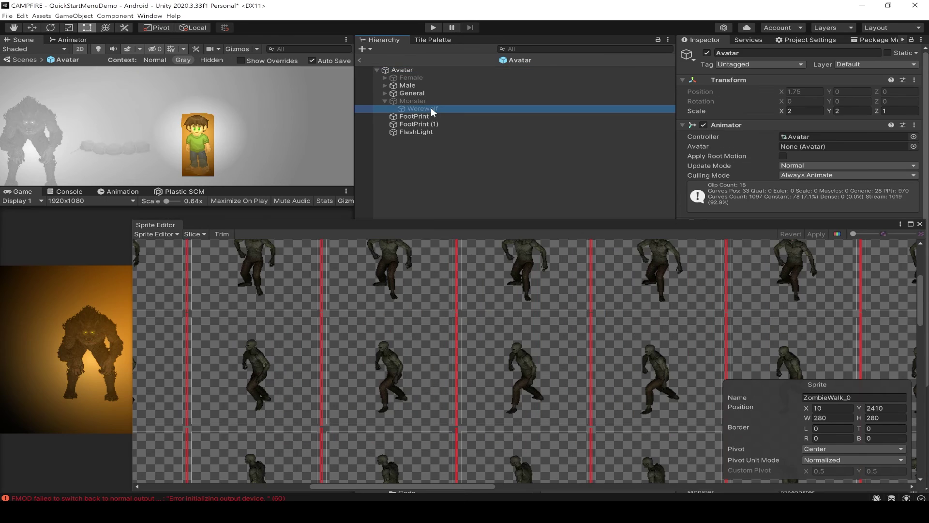
Step: Duplicate the Werewolf object as Zombie and assign ZombieWalk_0 as its sprite
left_click(430, 109)
key("ctrl+d")
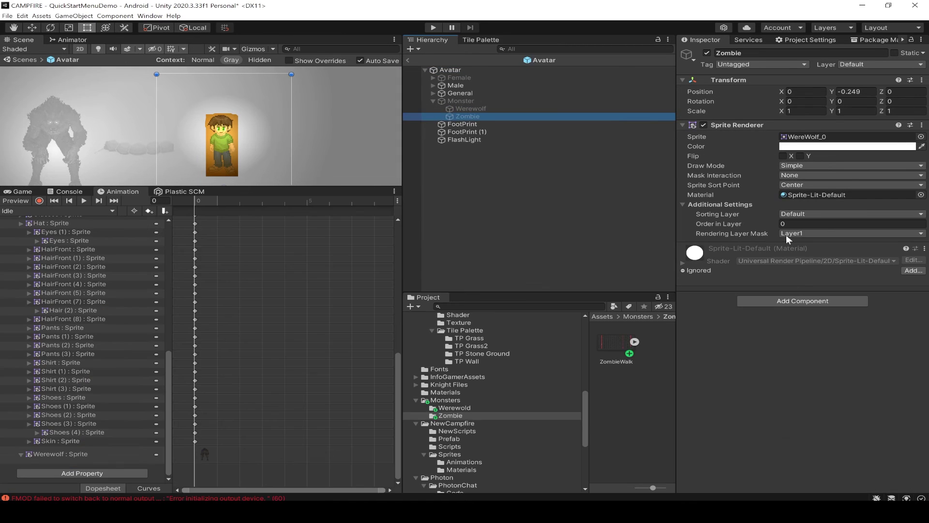
left_click(634, 341)
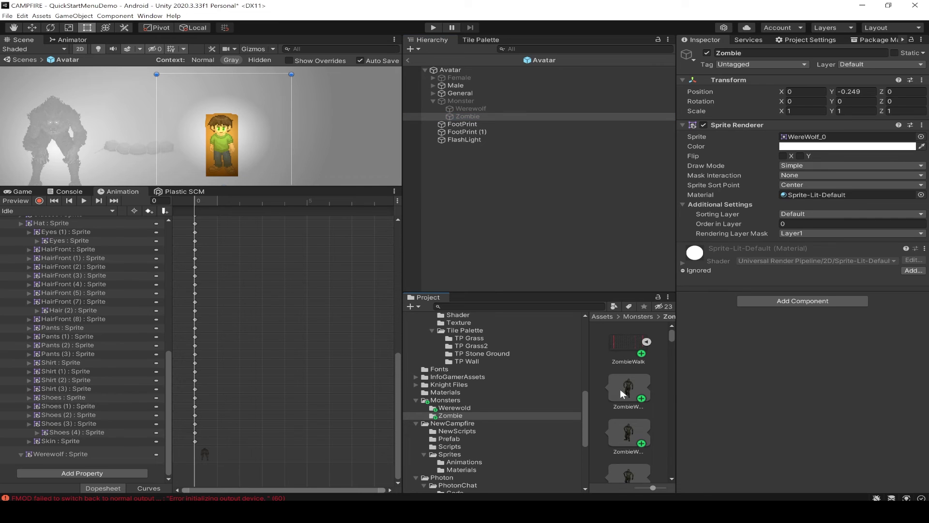
left_click_drag(623, 388, 829, 138)
scroll(632, 412, "down", 5)
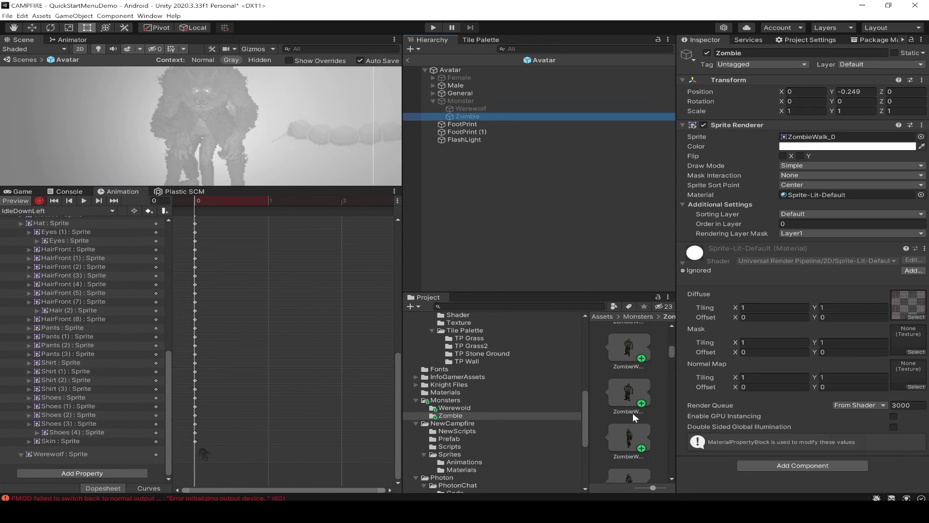
Step: Key ZombieWalk frames into the walk clips, including WalkUp and WalkDownRight
left_click(58, 211)
left_click(52, 310)
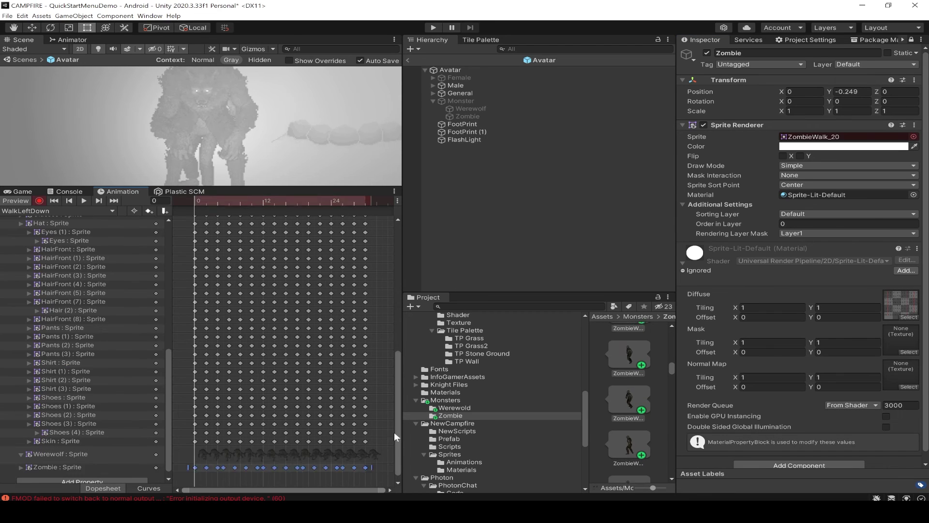
left_click(58, 211)
left_click(29, 370)
scroll(644, 421, "up", 1)
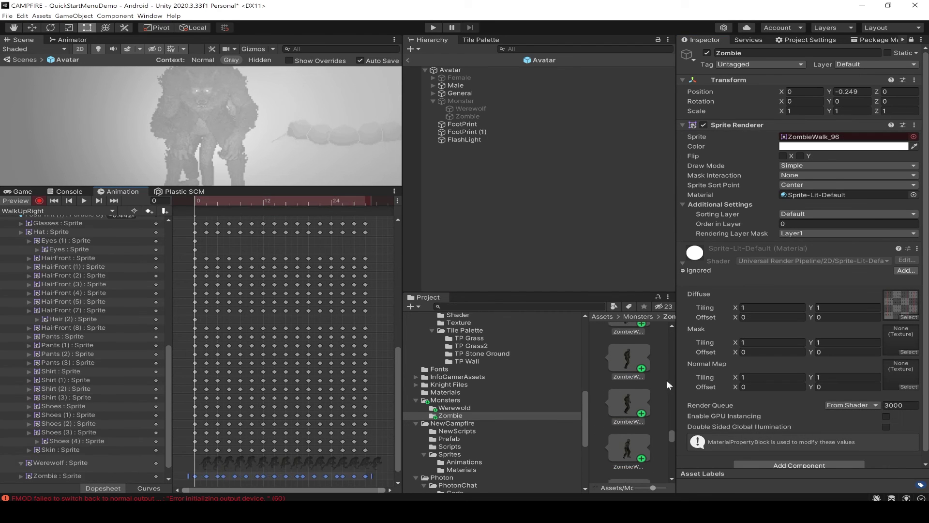
left_click(58, 211)
left_click(29, 366)
scroll(624, 460, "down", 1)
left_click(433, 27)
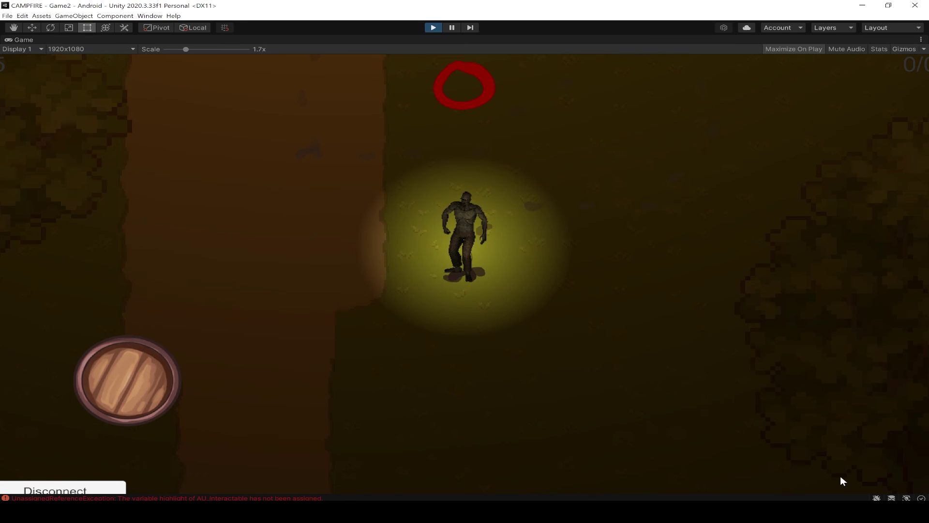
Step: Playtest the zombie, walking it left, down and down-right
key("a")
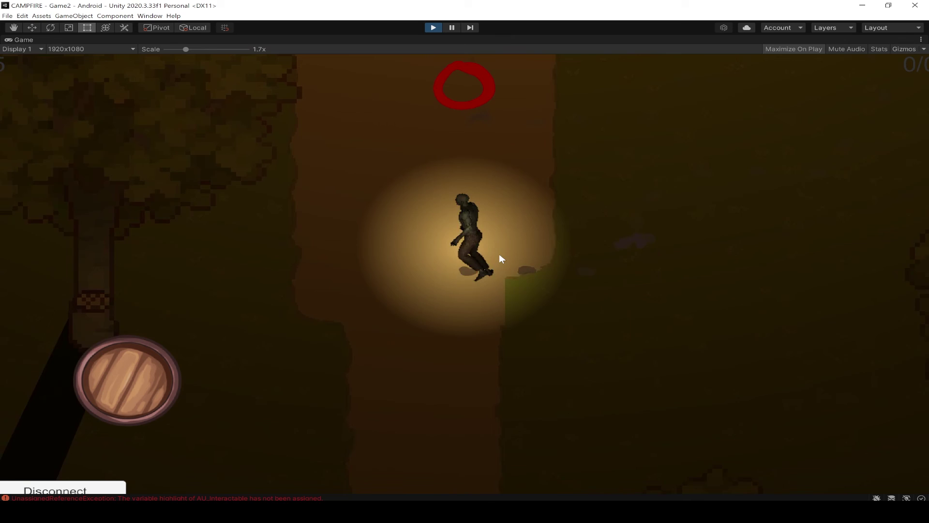
key("a")
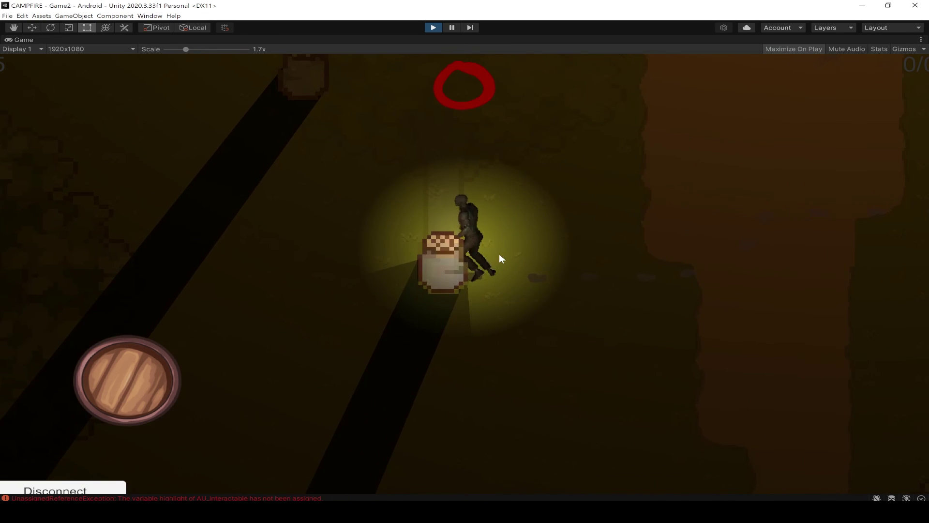
key("s")
key("d")
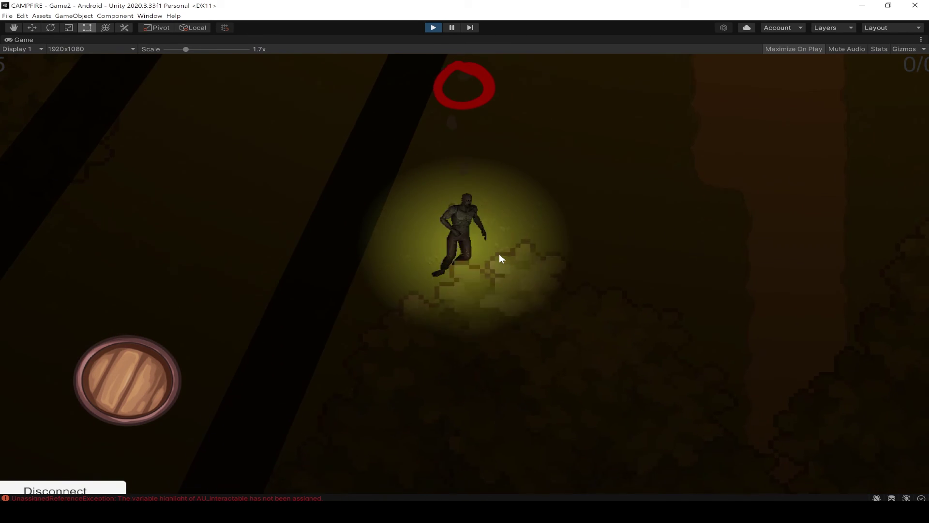
key("d")
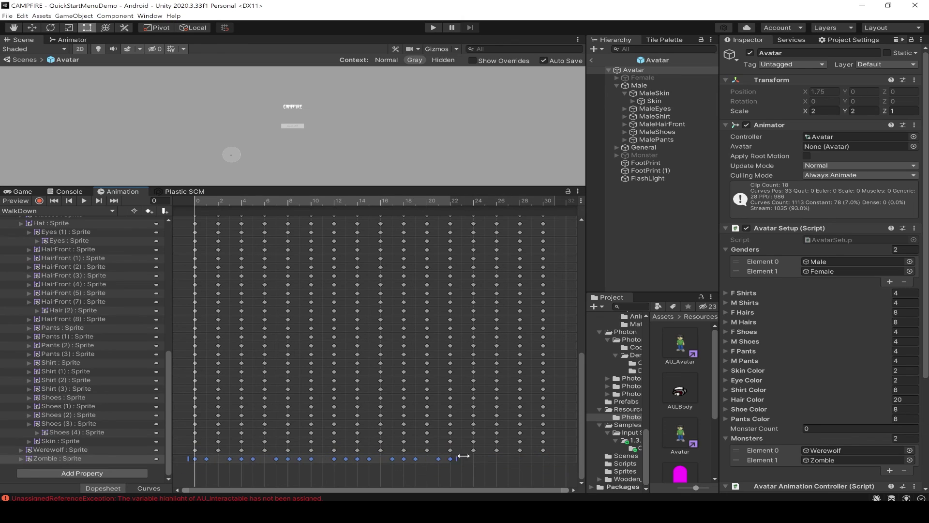
Step: Compress the Zombie keys to frames 0–15, duplicate them into 16–31, and walk upward again
left_click_drag(464, 456, 380, 455)
key("ctrl+d")
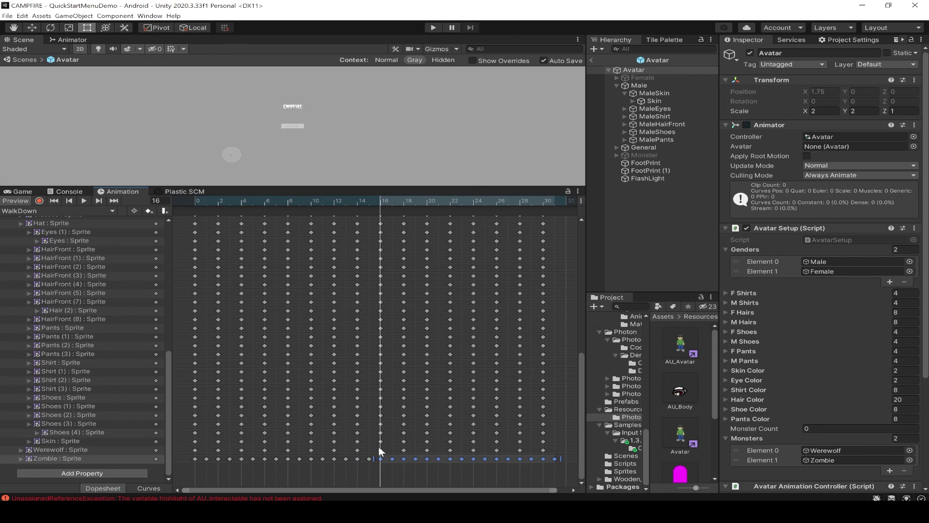
left_click(380, 458)
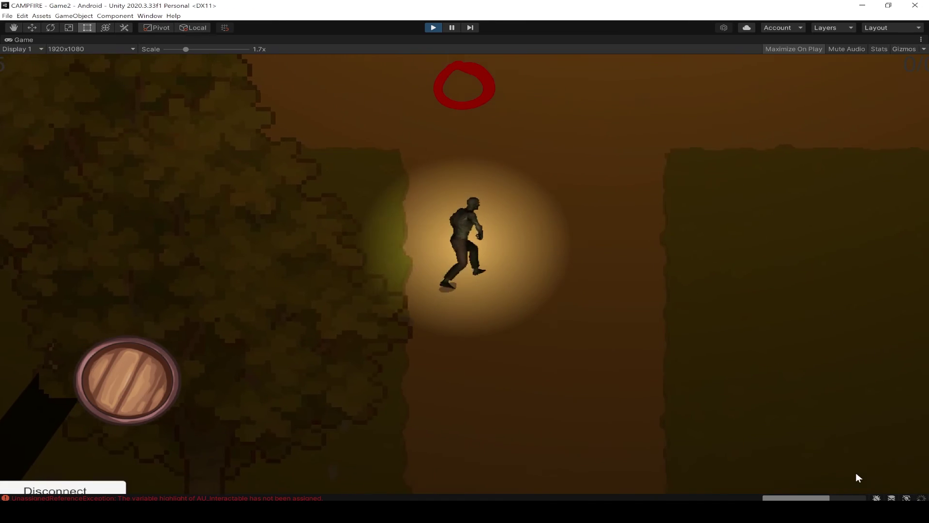
key("w")
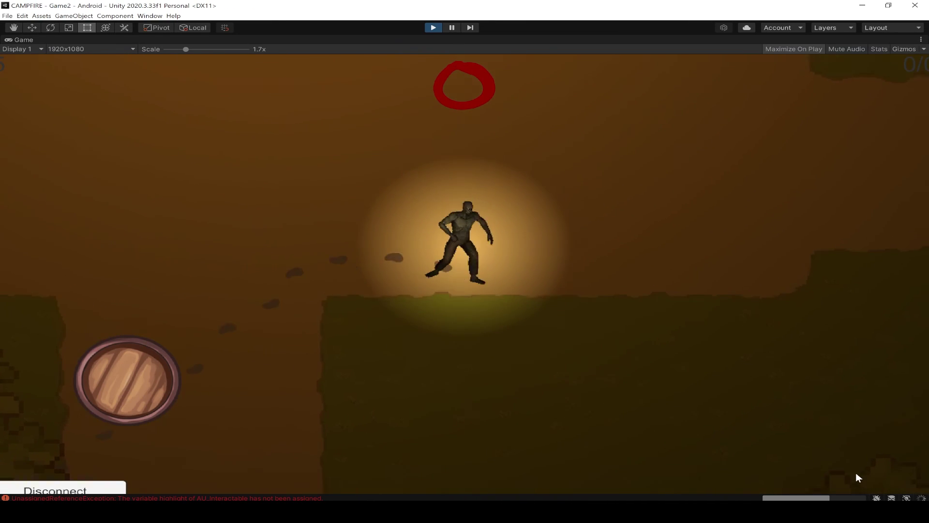
key("w")
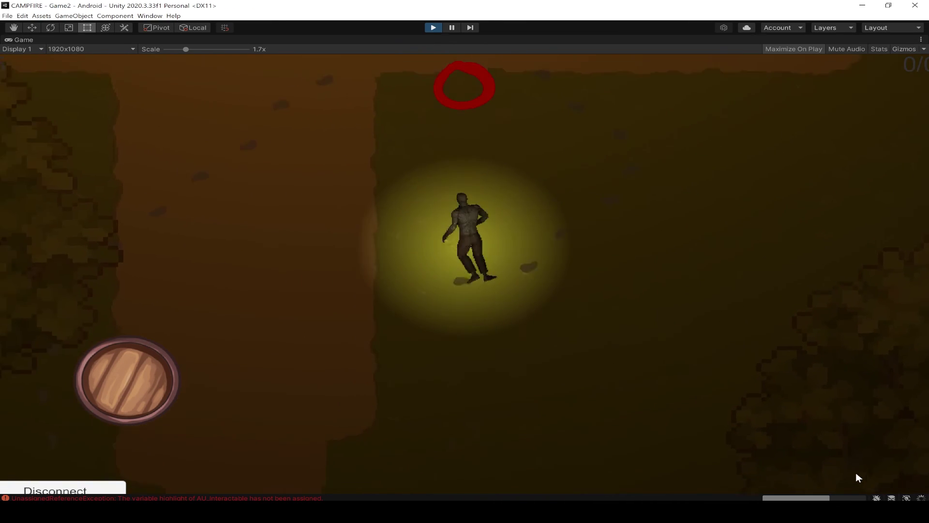